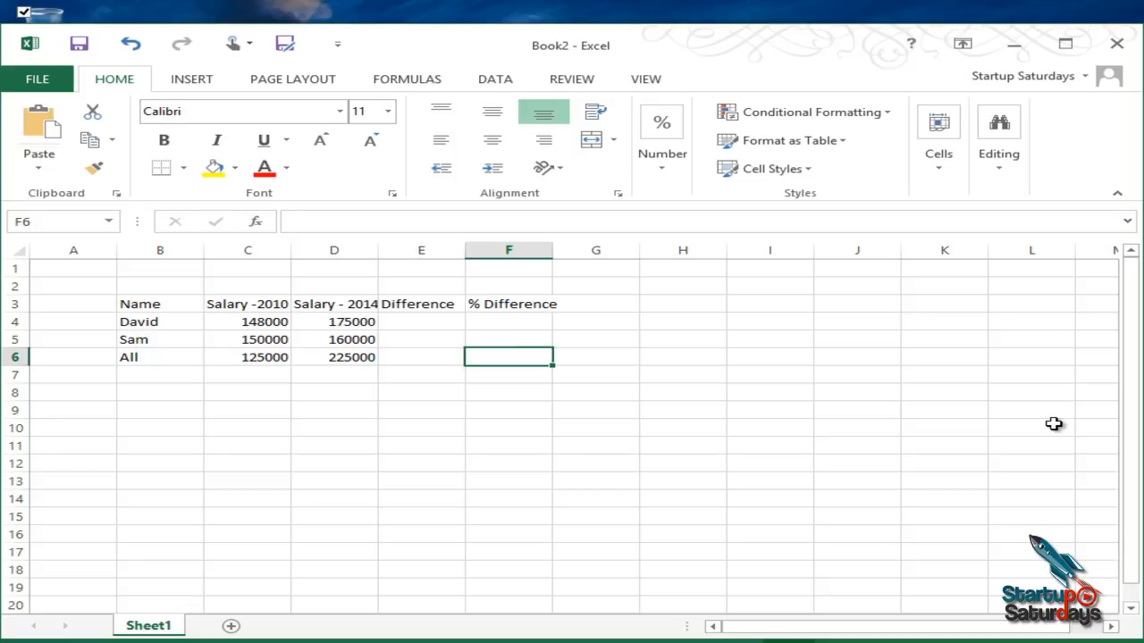
Step: Examine the salary table's entries and its column headings from Name through % Difference
key(Left)
key(Left)
key(Left)
key(Left)
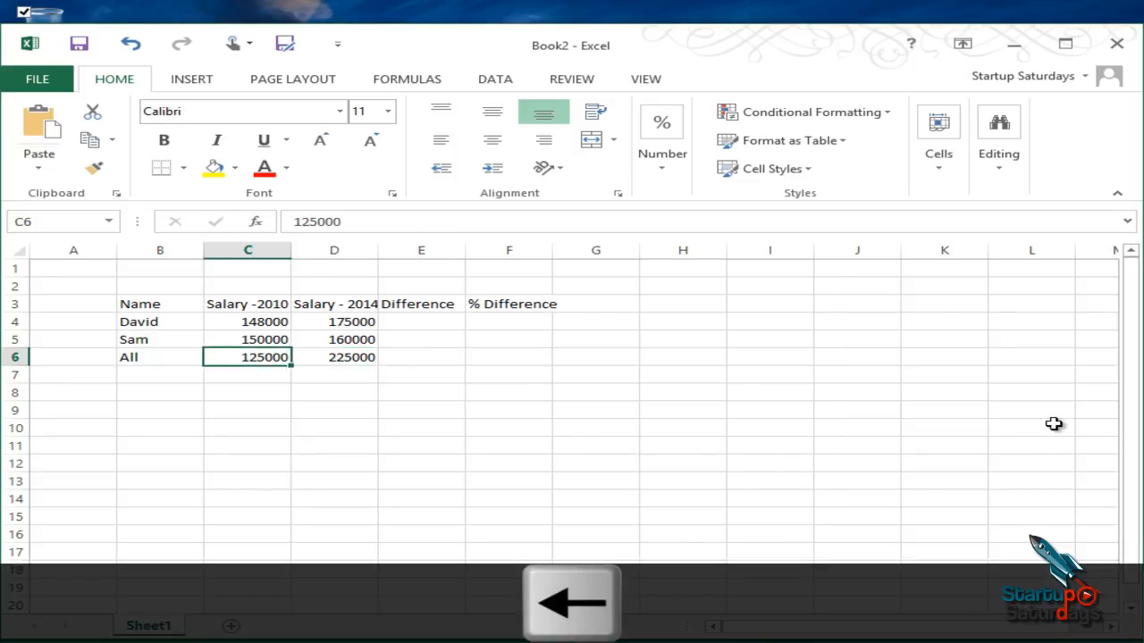
key(Up)
key(Up)
key(Up)
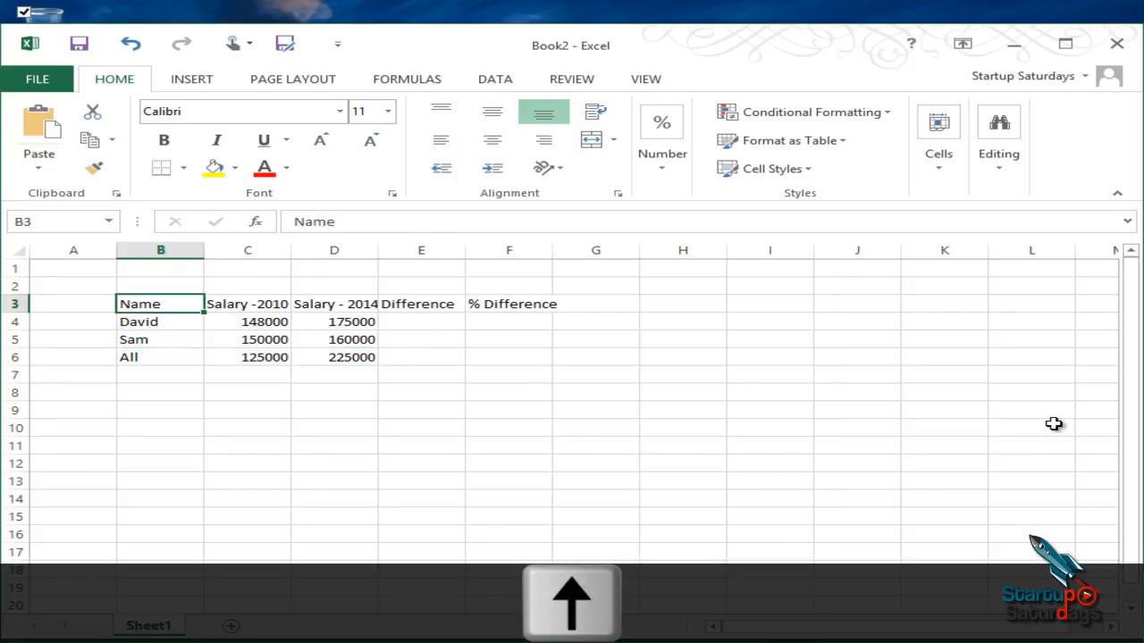
key(Right)
key(Right)
key(Right)
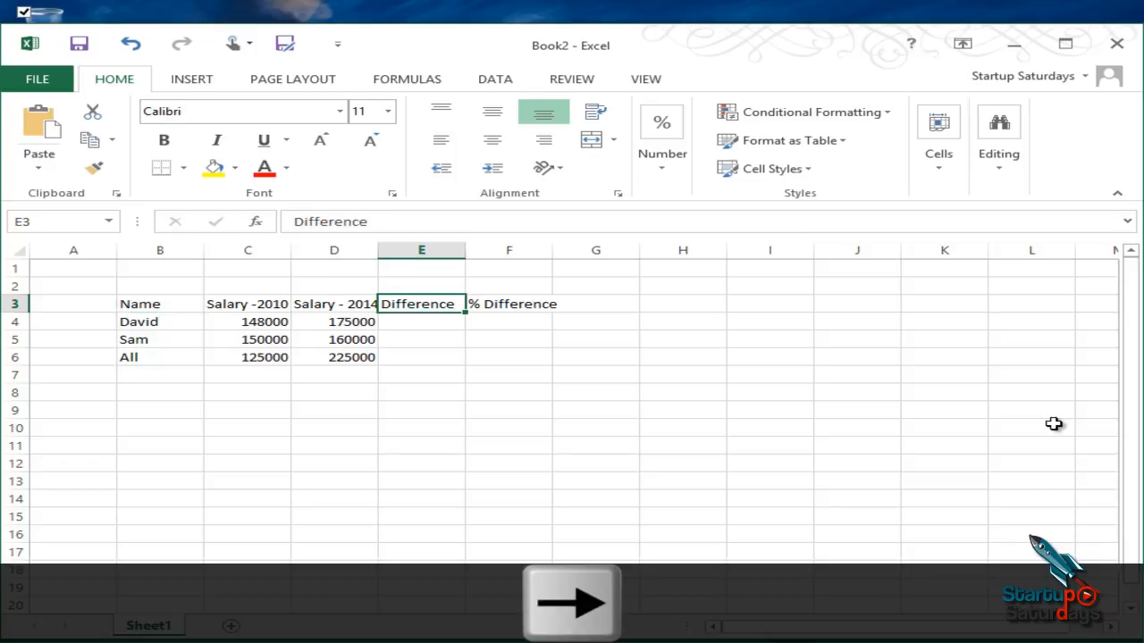
key(Right)
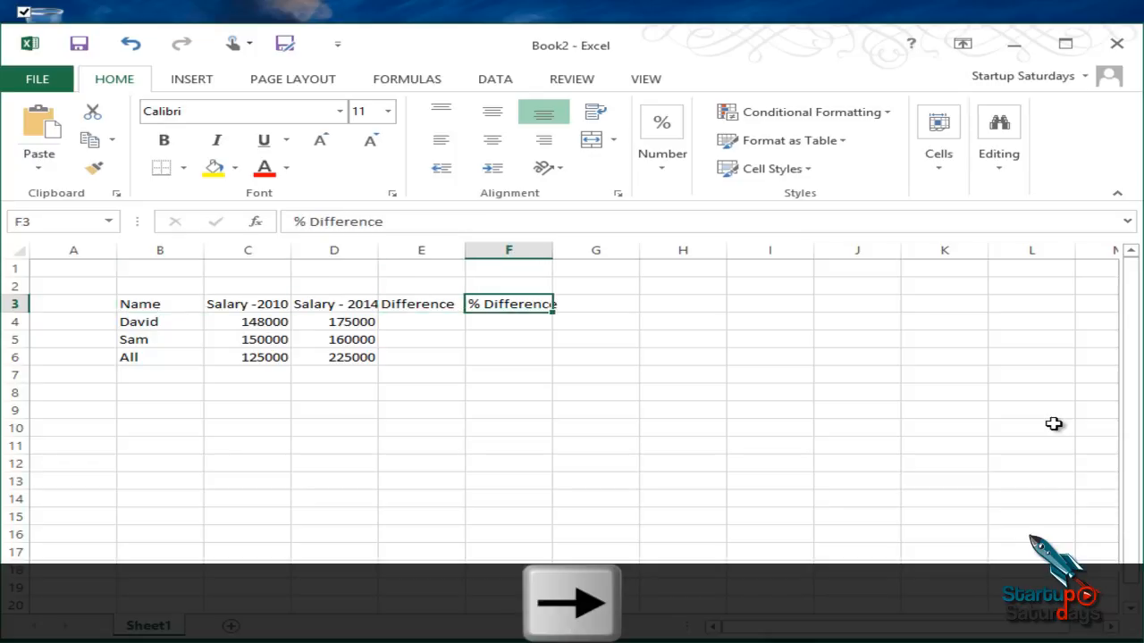
Step: Enter the formula =D4-C4 in cell E4 to calculate the first employee's salary difference
key(Left)
key(Down)
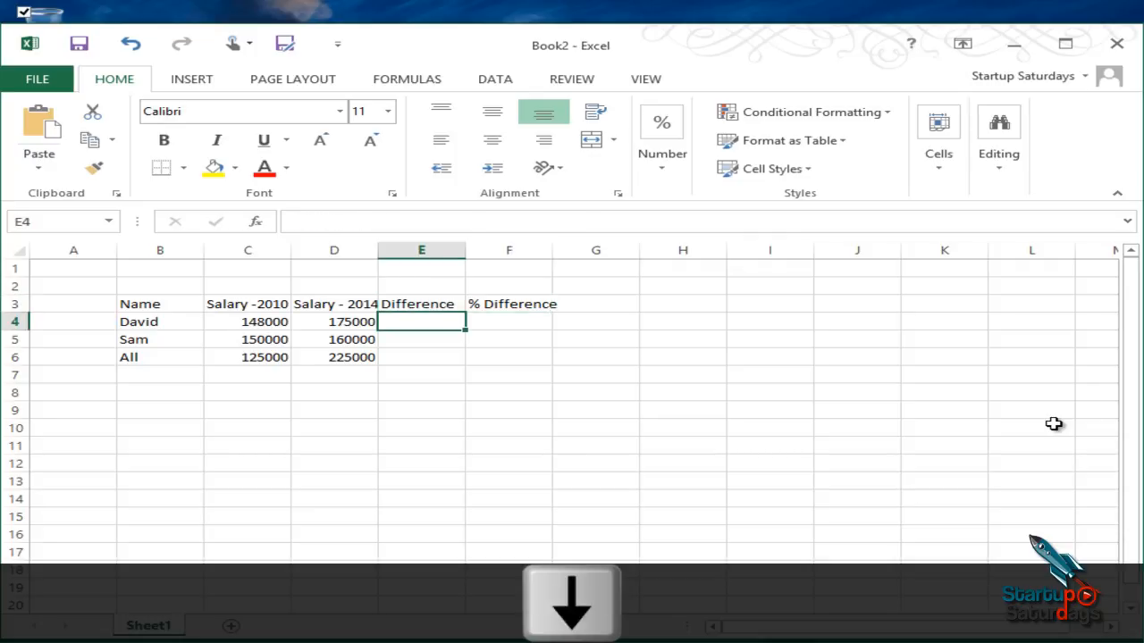
text(=)
key(Left)
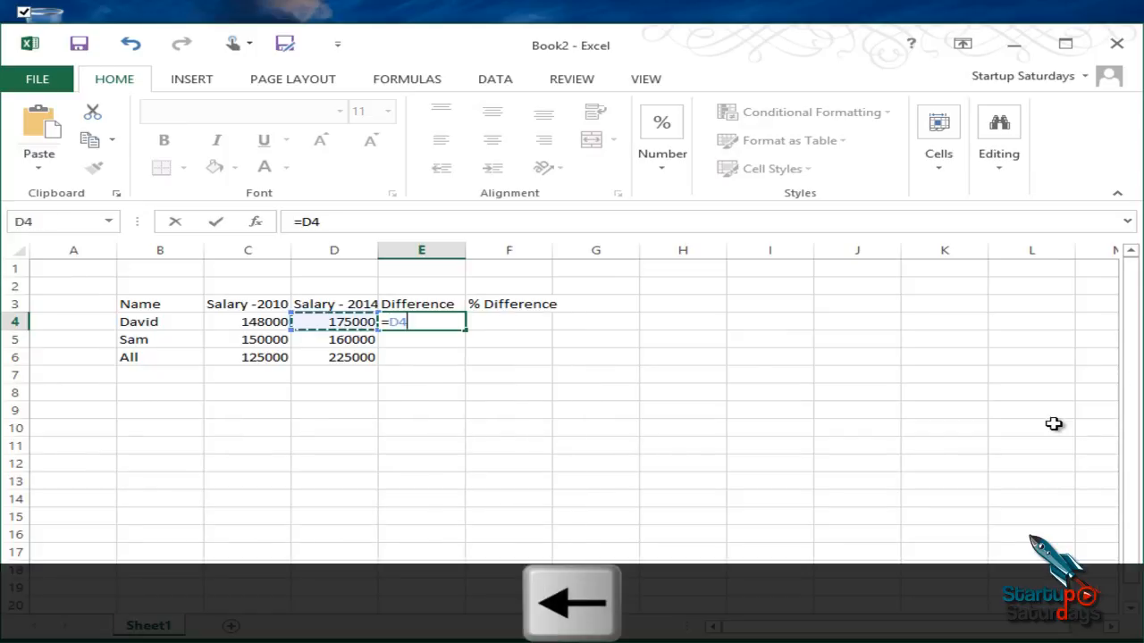
text(-)
key(Left)
key(Left)
key(Return)
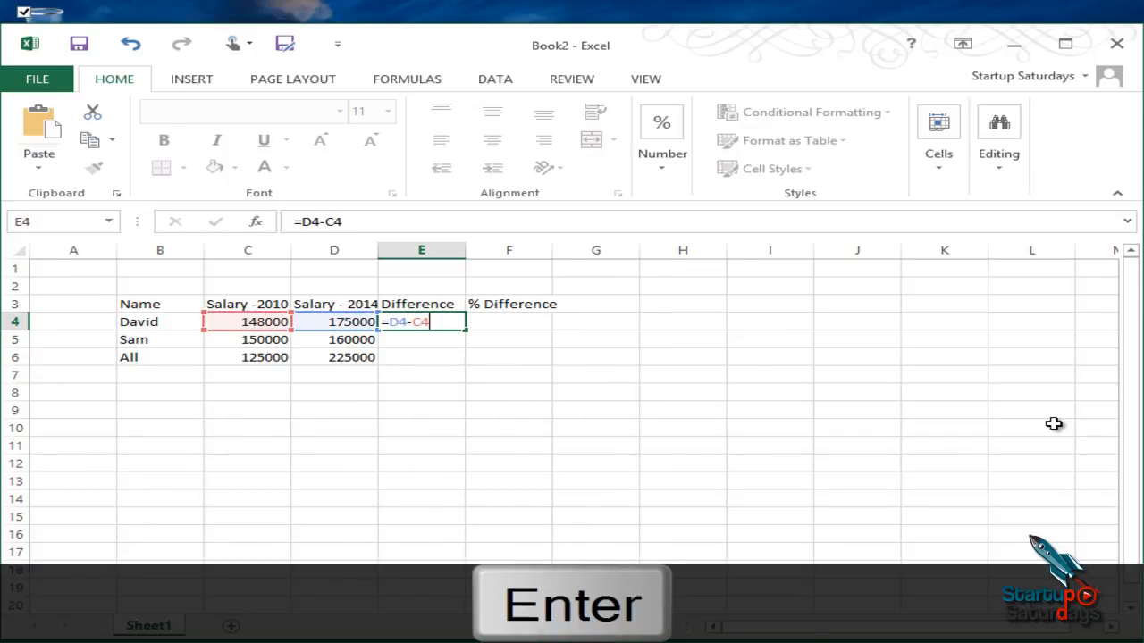
Step: Fill the difference formula from E4 down through E6
key(Up)
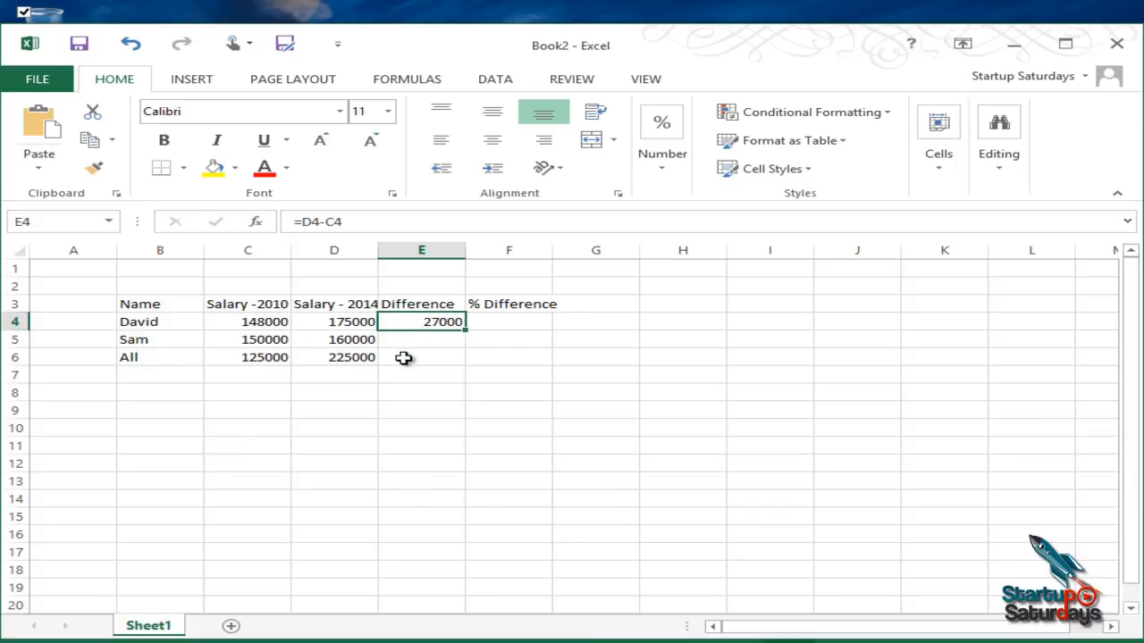
double_click(466, 329)
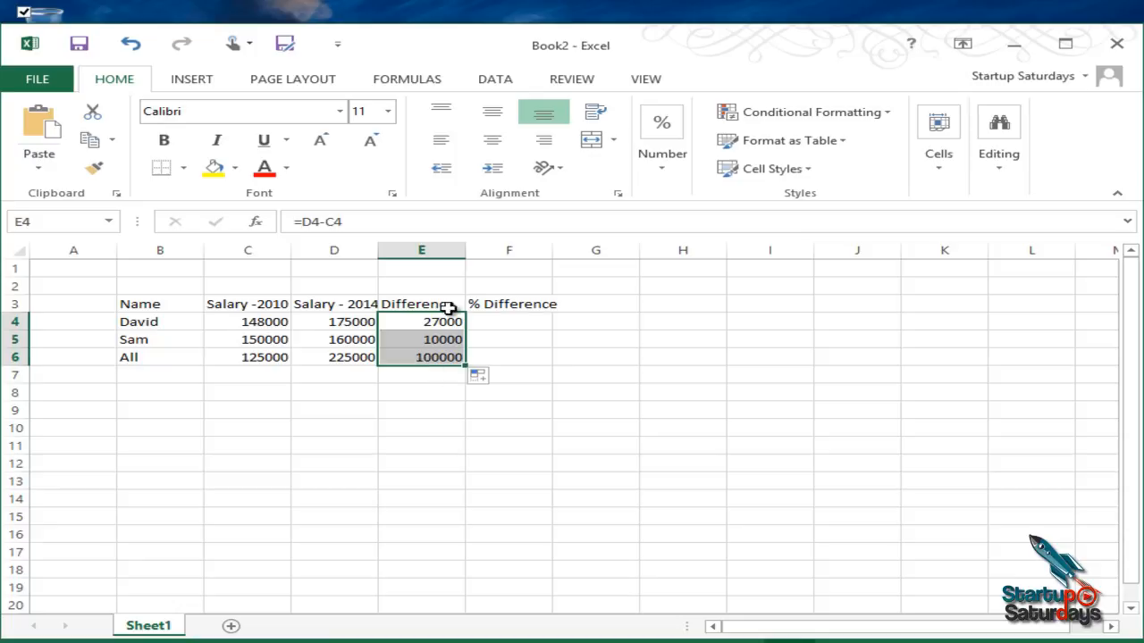
click(403, 391)
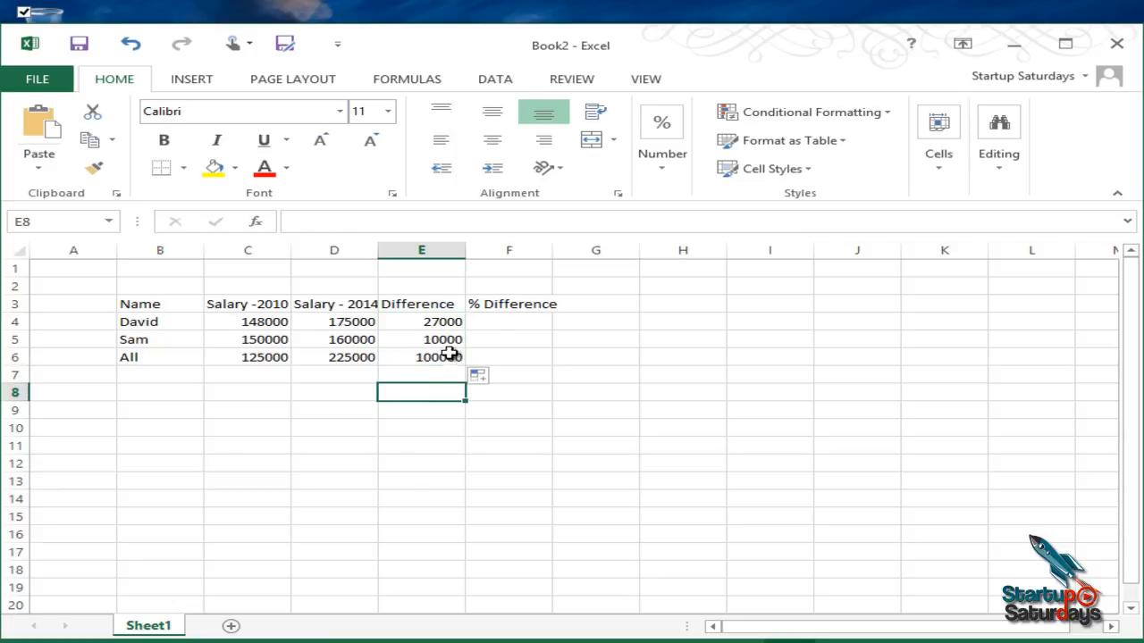
Step: Enter the formula =E4/C4 in cell F4 to calculate the first employee's percentage difference
click(506, 322)
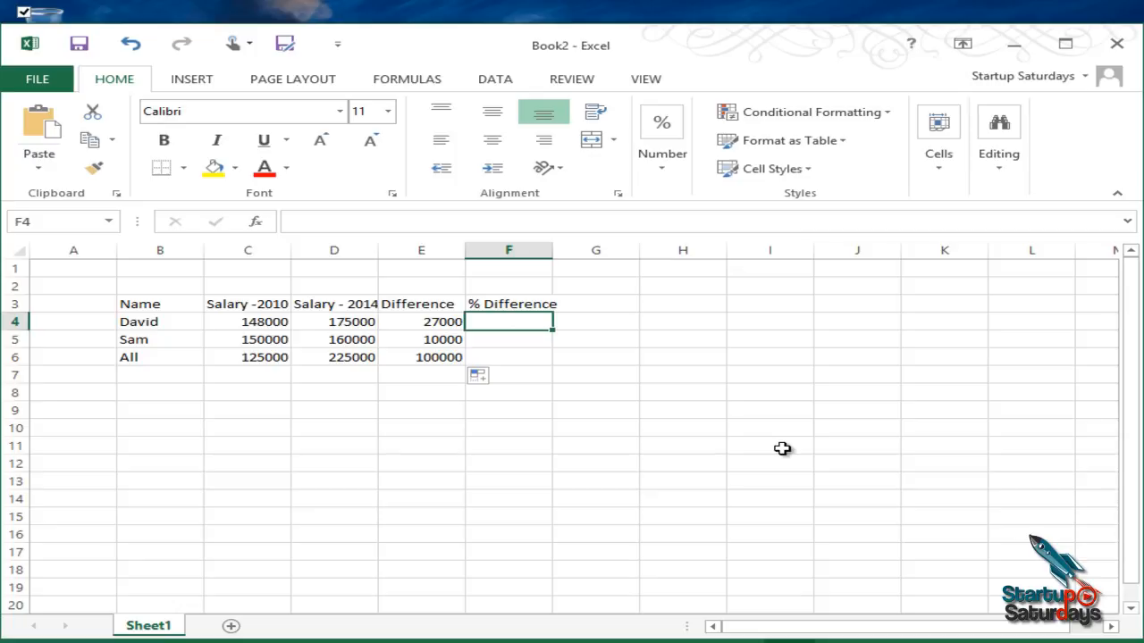
text(=)
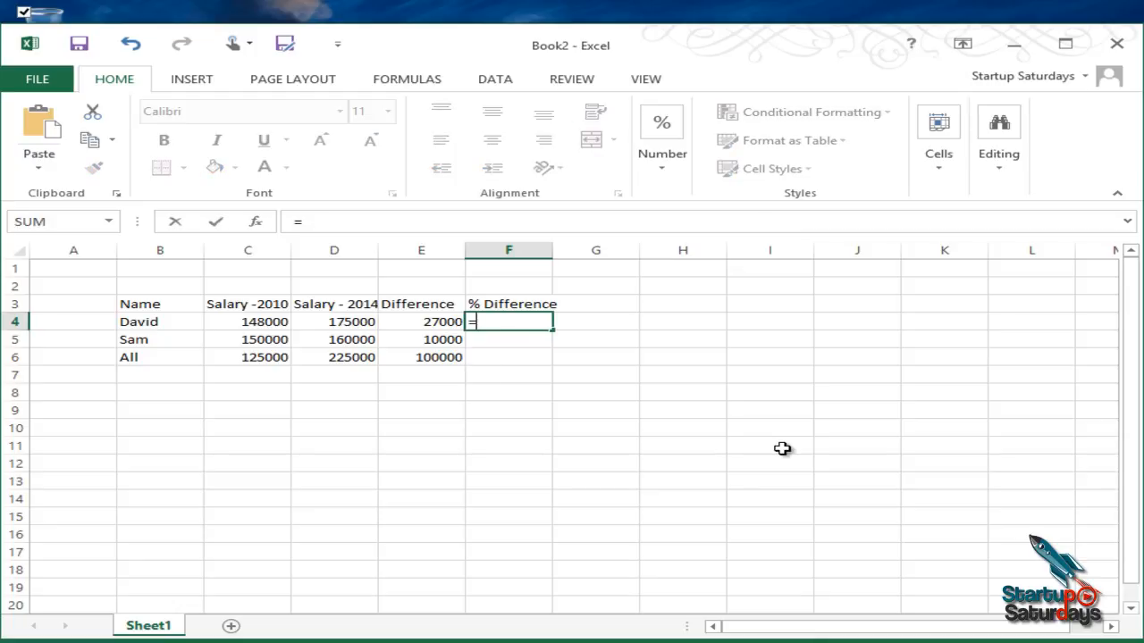
key(Left)
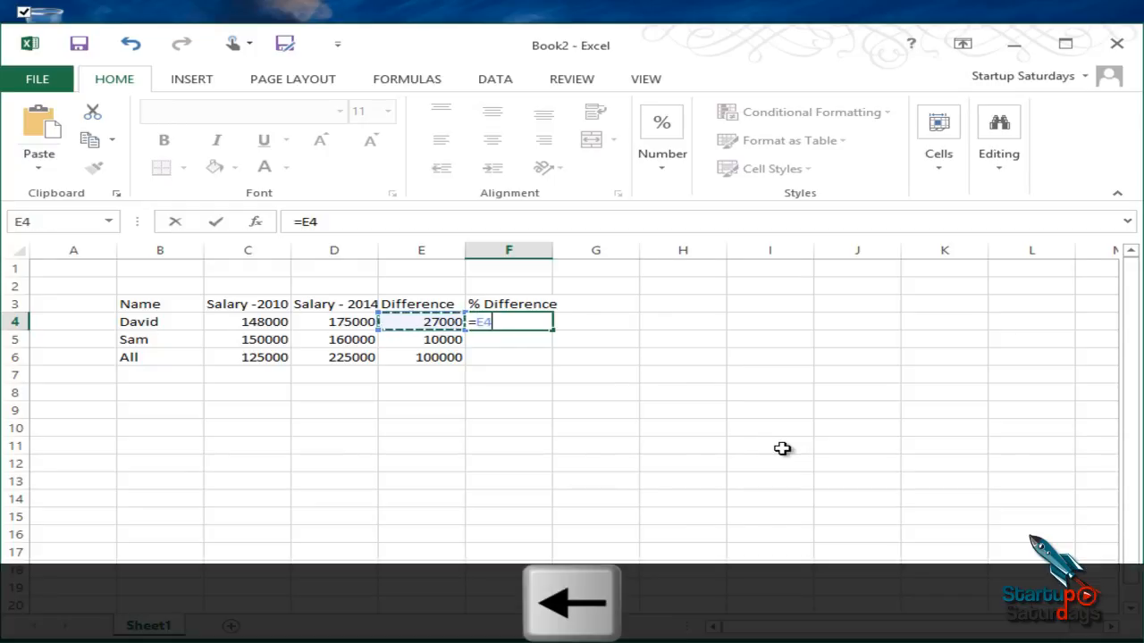
text(/)
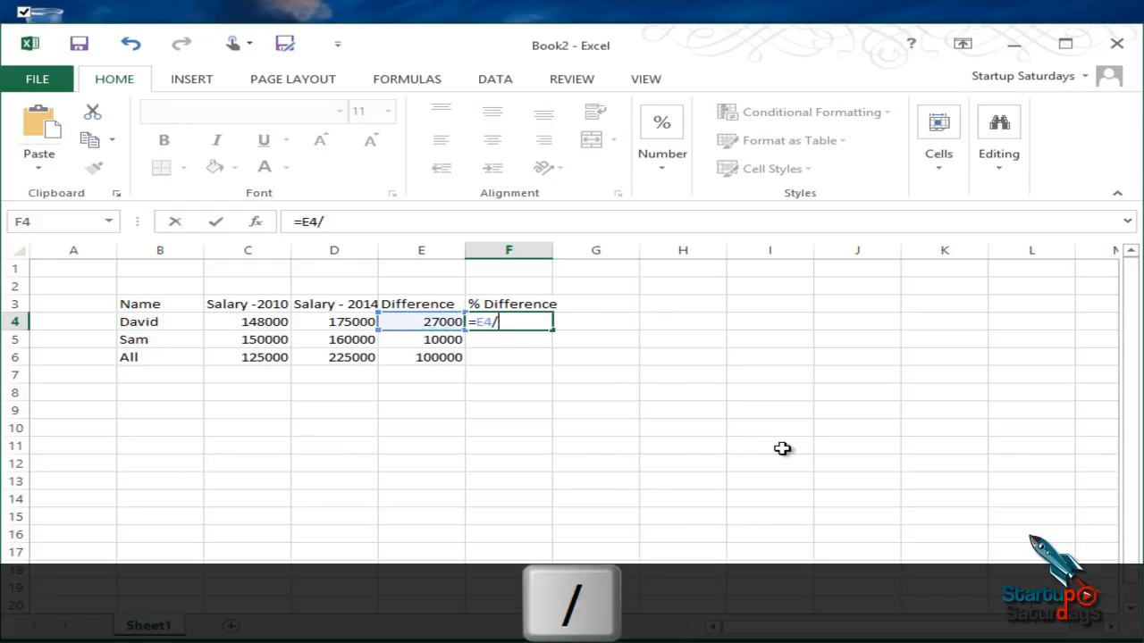
key(Left)
key(Left)
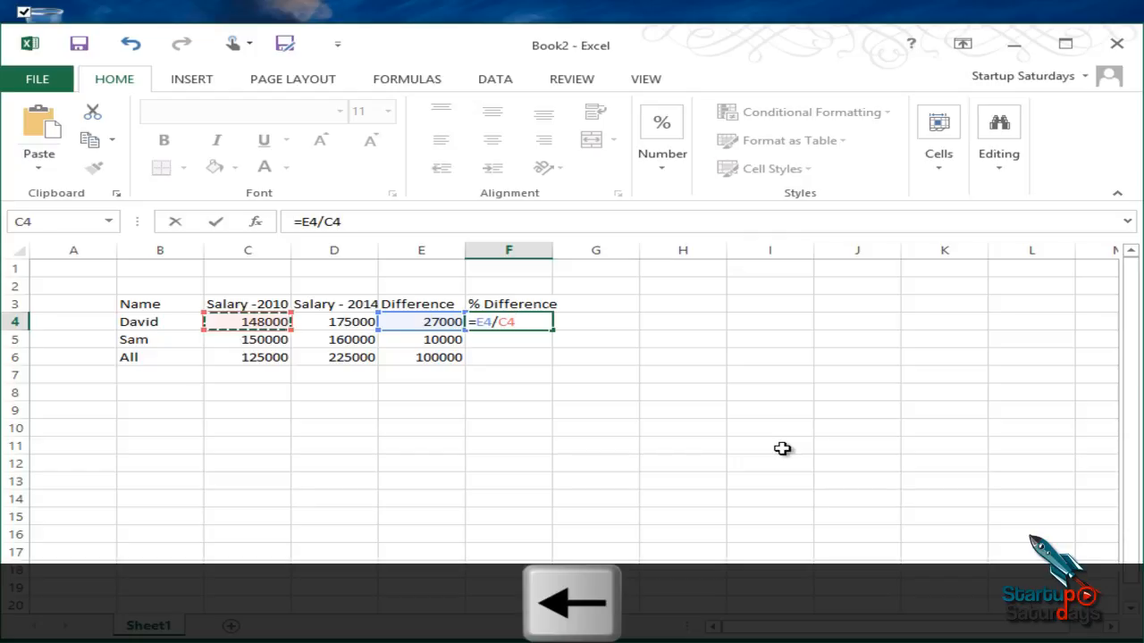
key(Return)
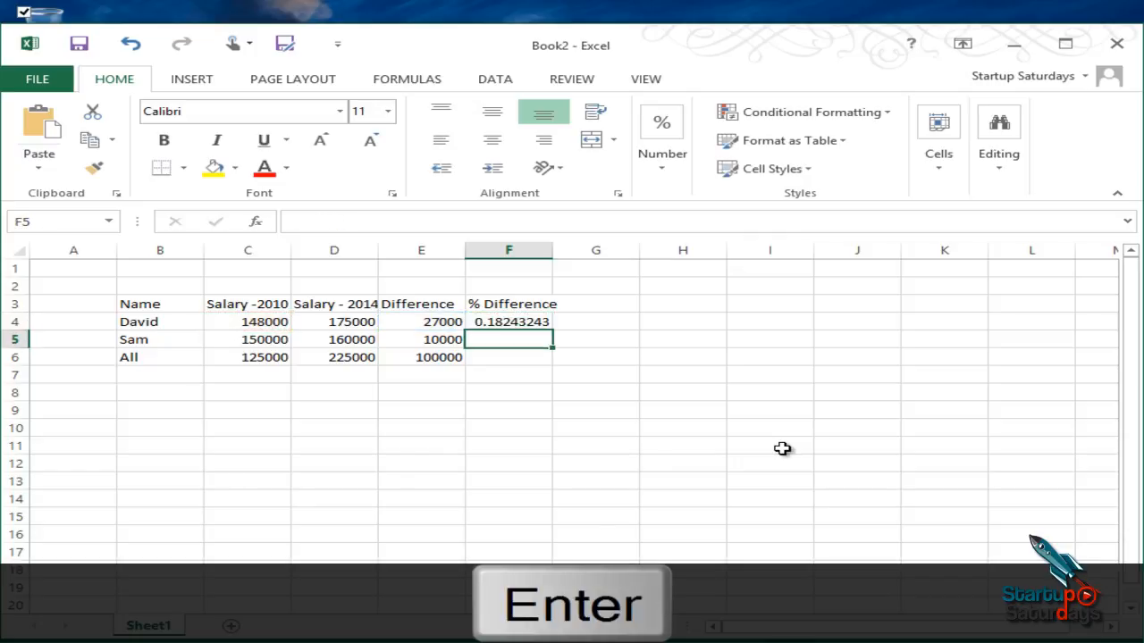
Step: Fill the % Difference formula from F4 down through F6
click(524, 322)
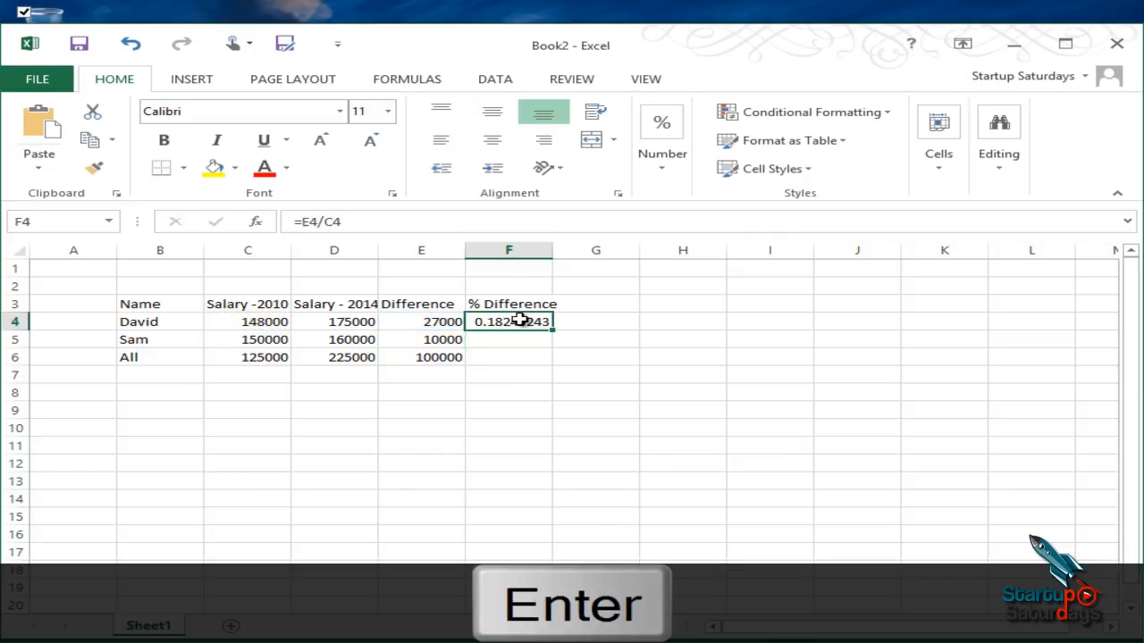
drag(556, 333, 554, 360)
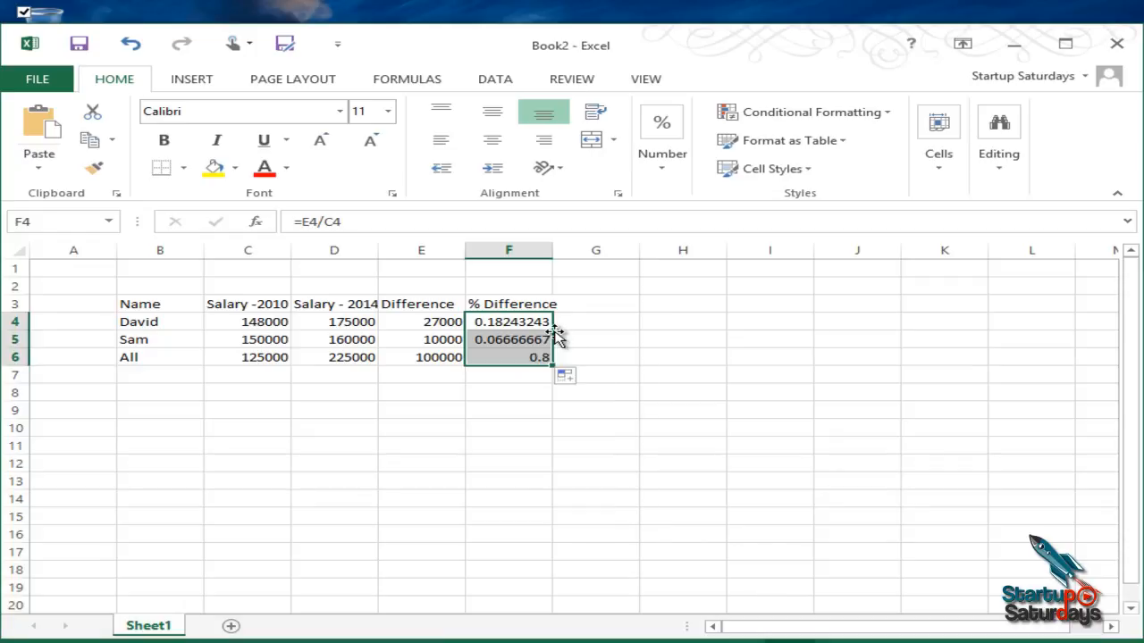
click(483, 382)
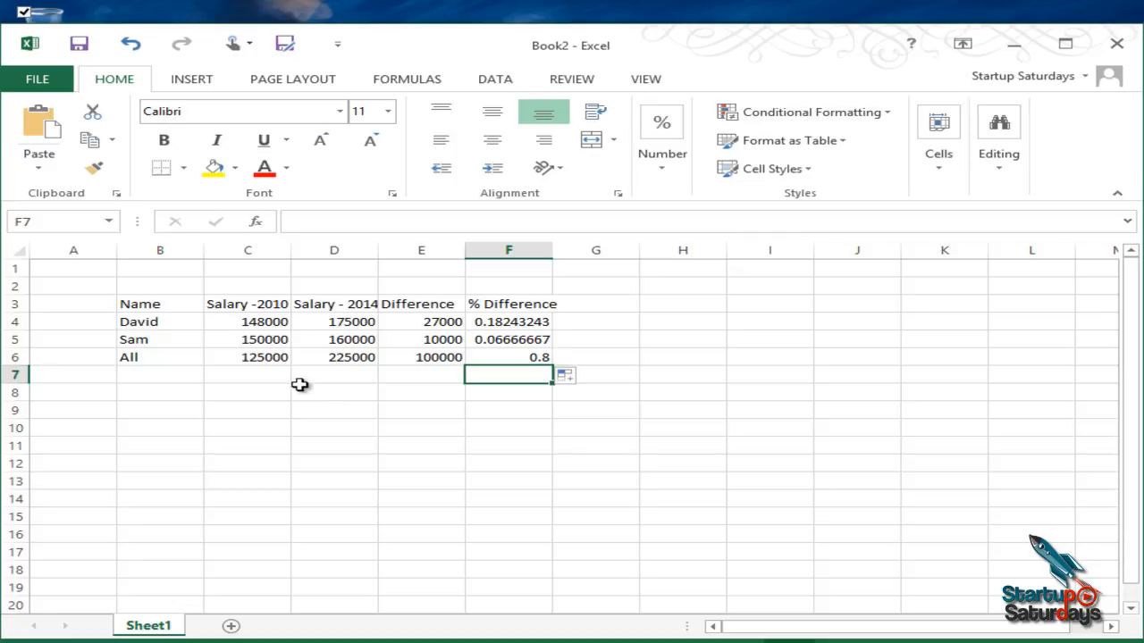
Step: Apply the dollar Accounting number format to the salary and difference amounts in C4:E6
drag(262, 324, 392, 351)
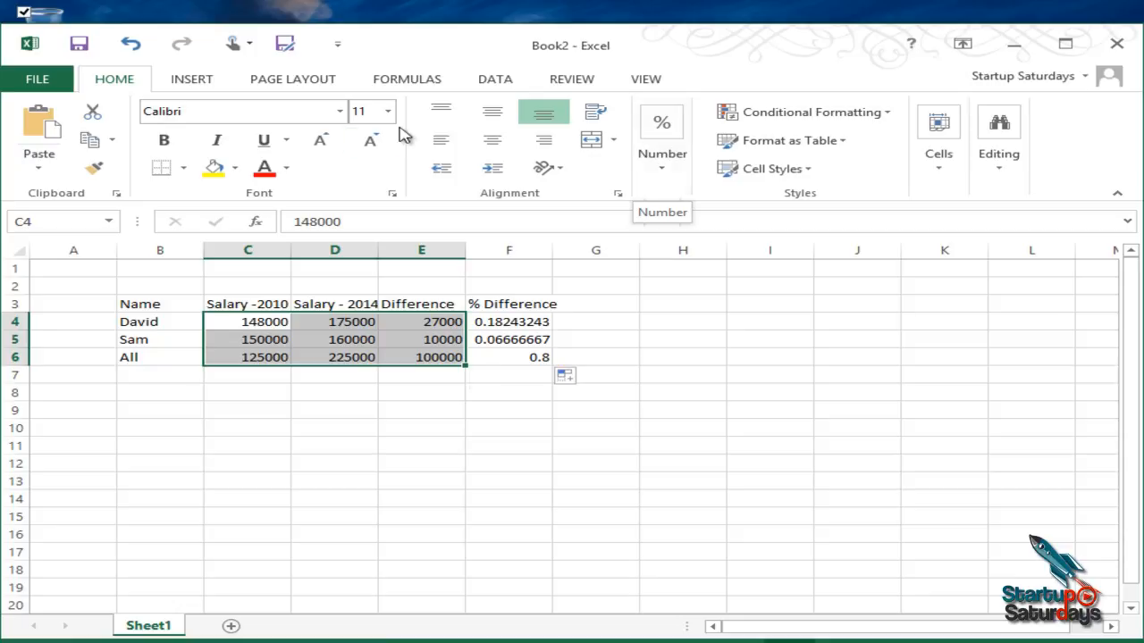
click(663, 172)
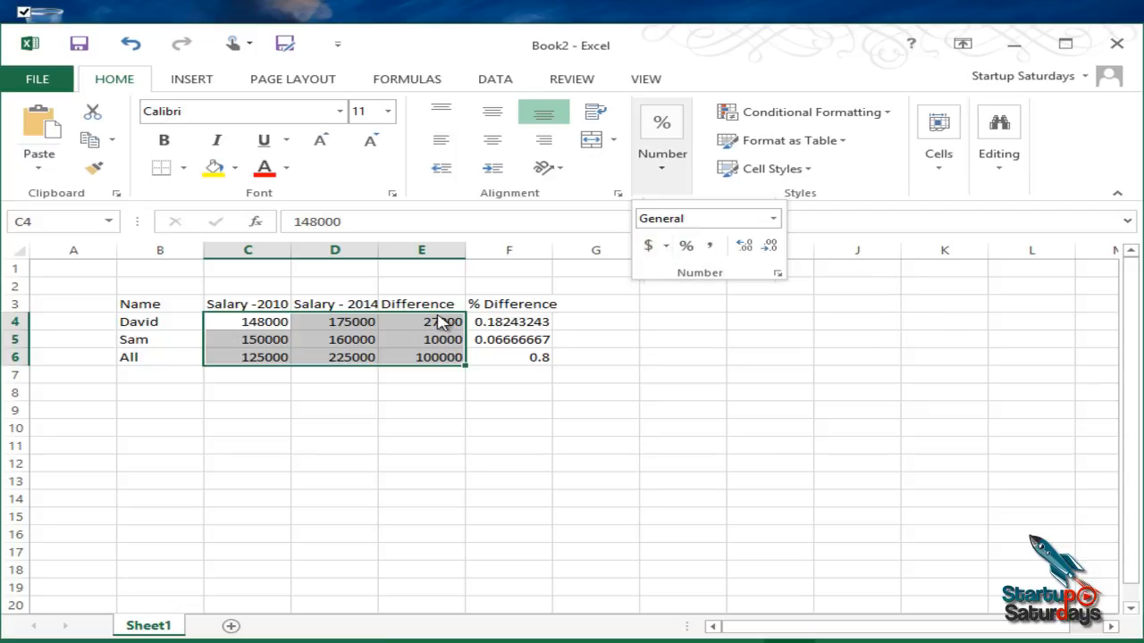
click(648, 247)
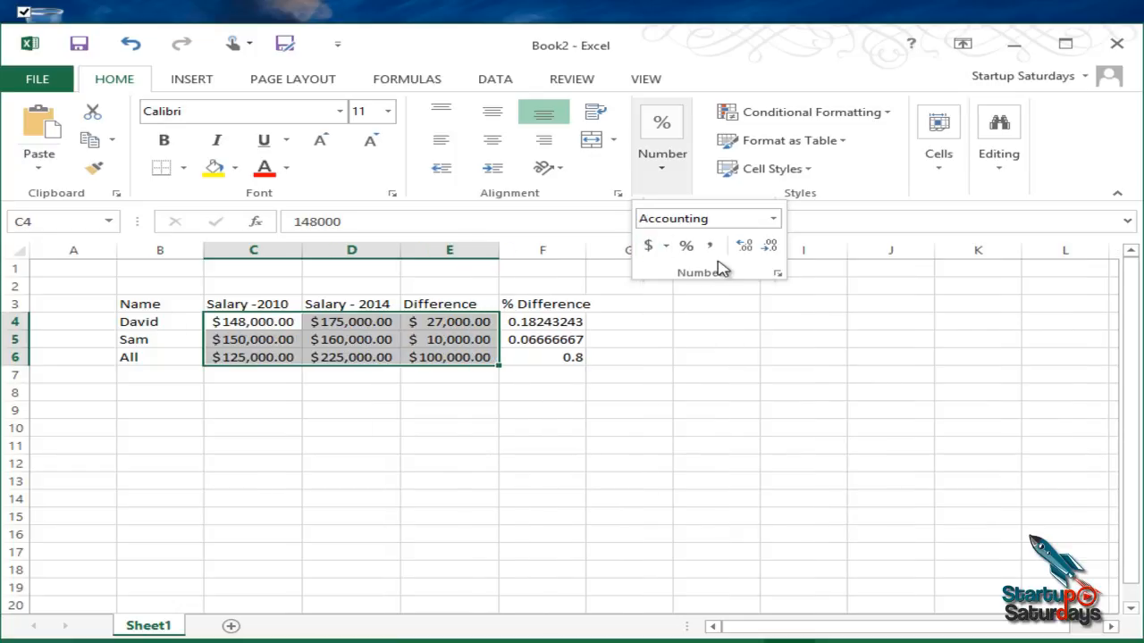
Step: Examine the currency symbols offered for the Accounting format, and close the format settings without applying a change
click(667, 246)
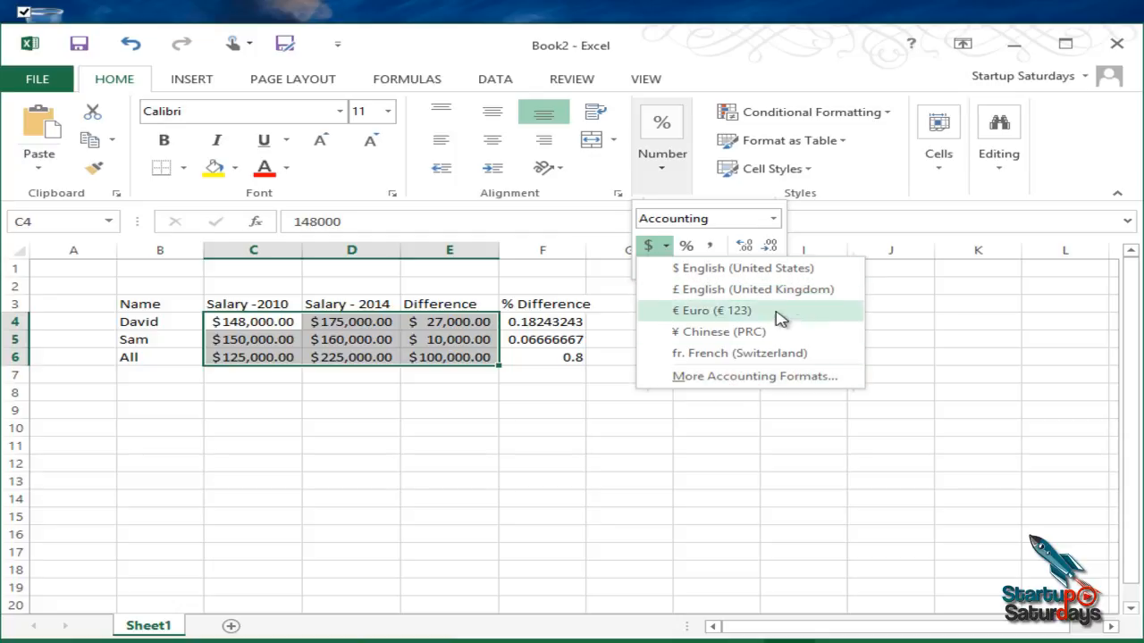
click(776, 379)
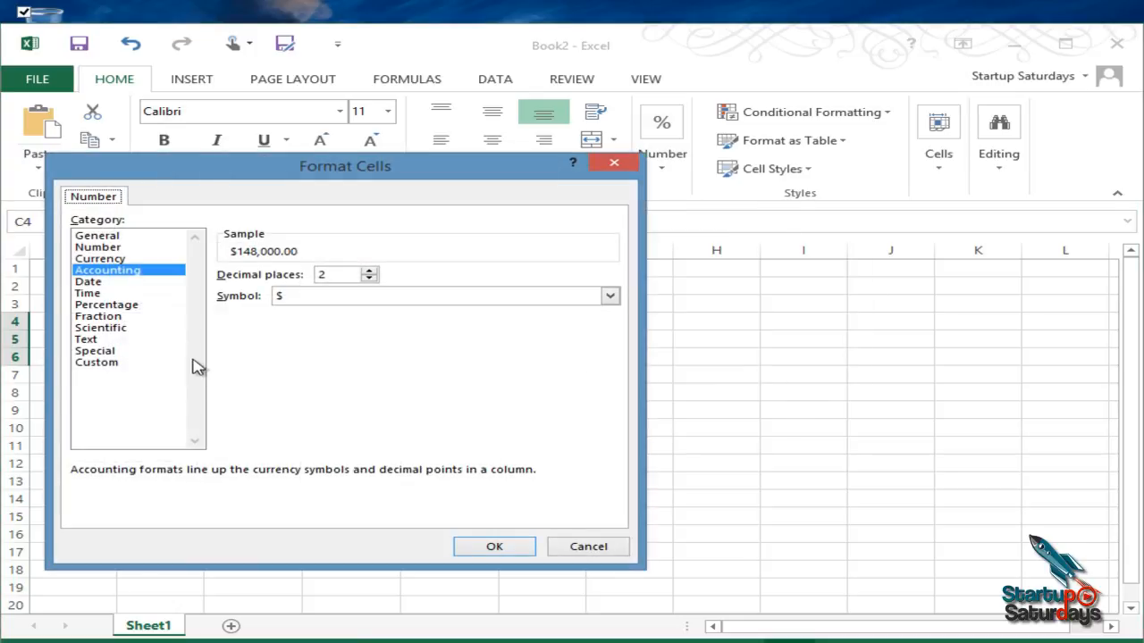
click(610, 296)
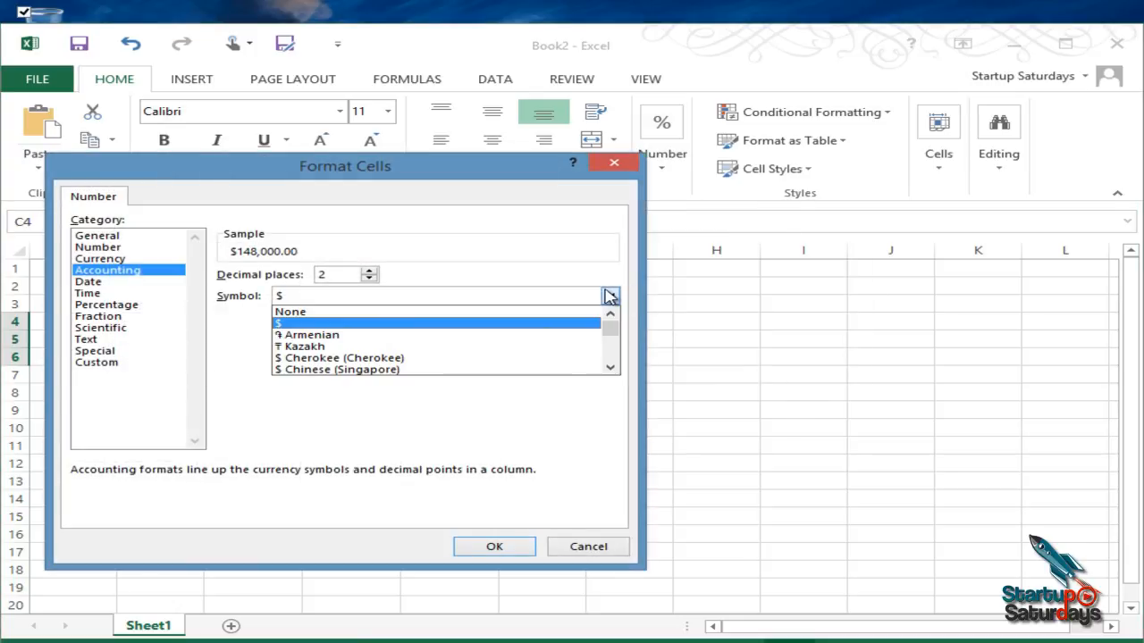
scroll(545, 350, down, 7)
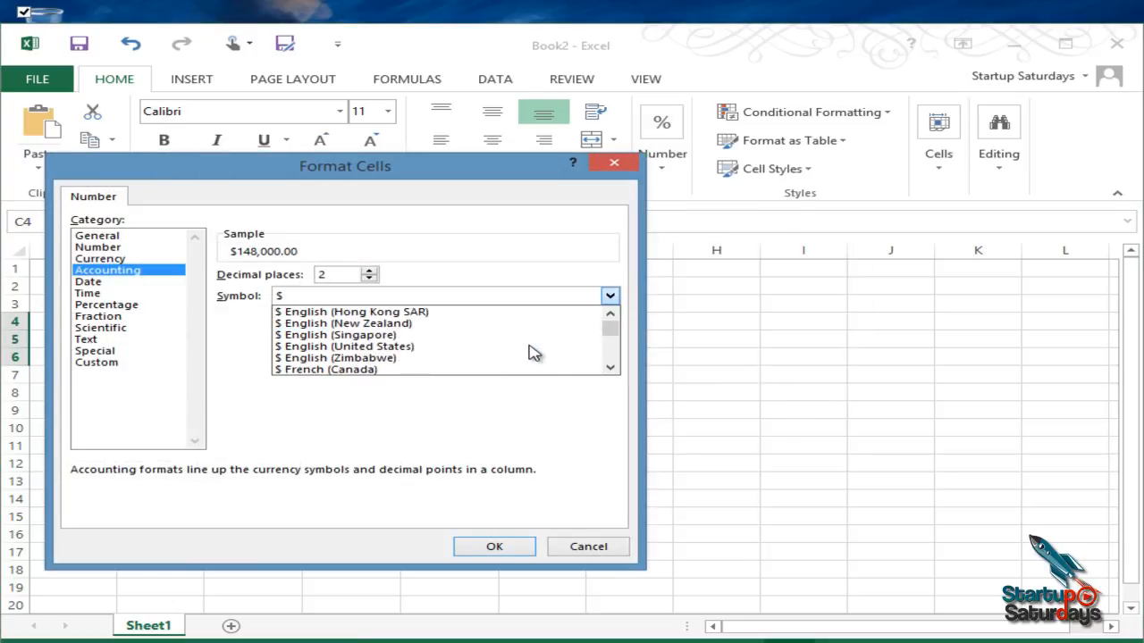
scroll(526, 352, down, 10)
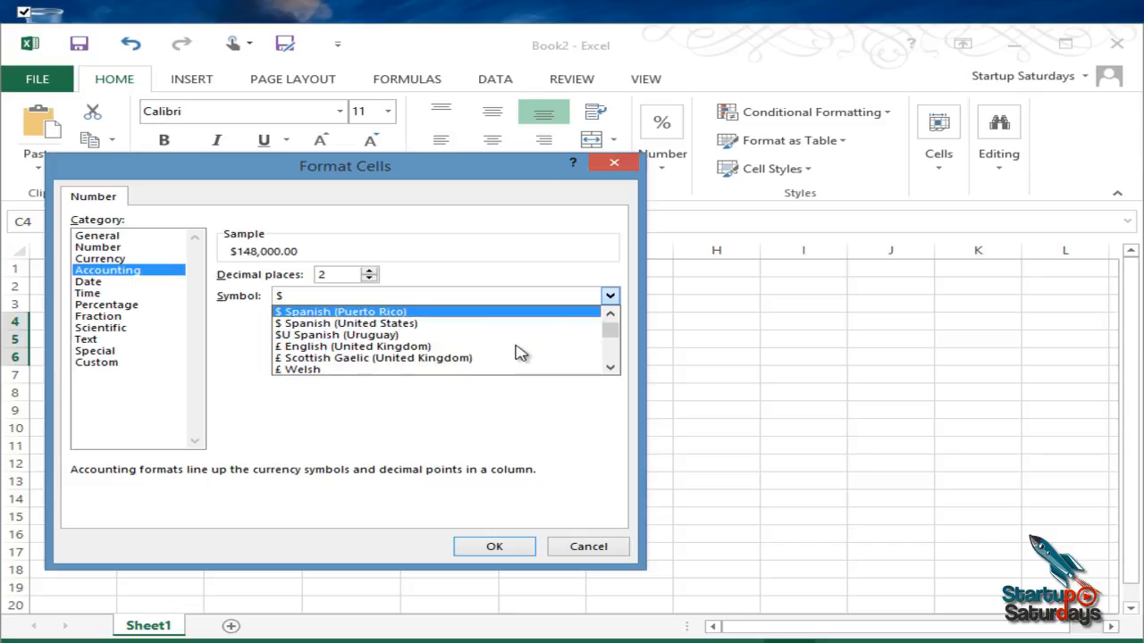
scroll(518, 350, down, 8)
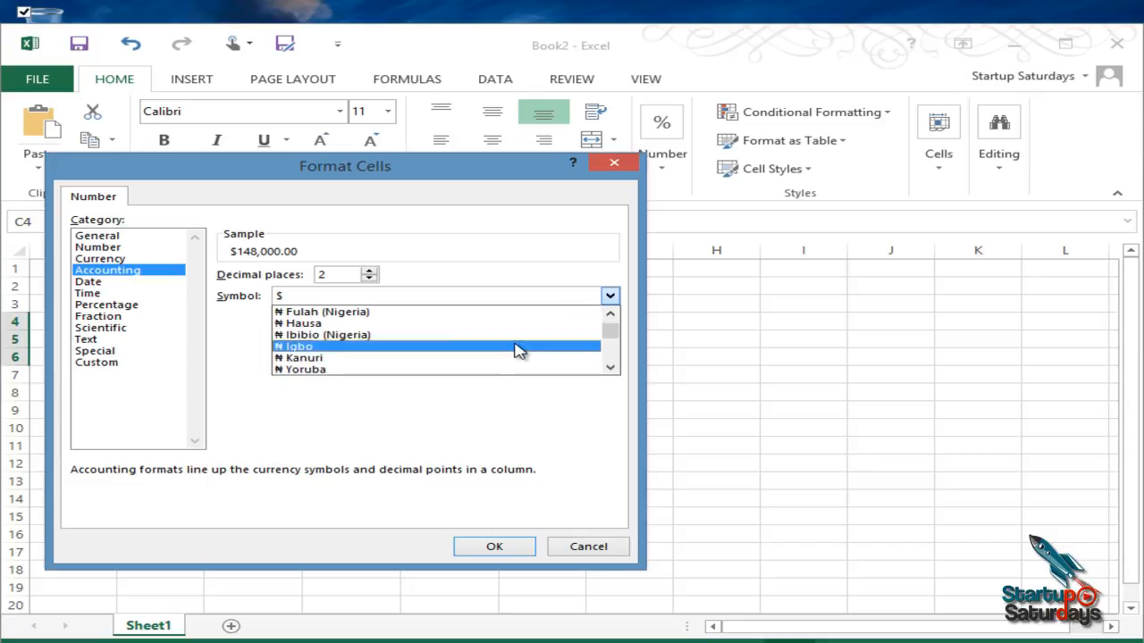
click(581, 546)
click(581, 545)
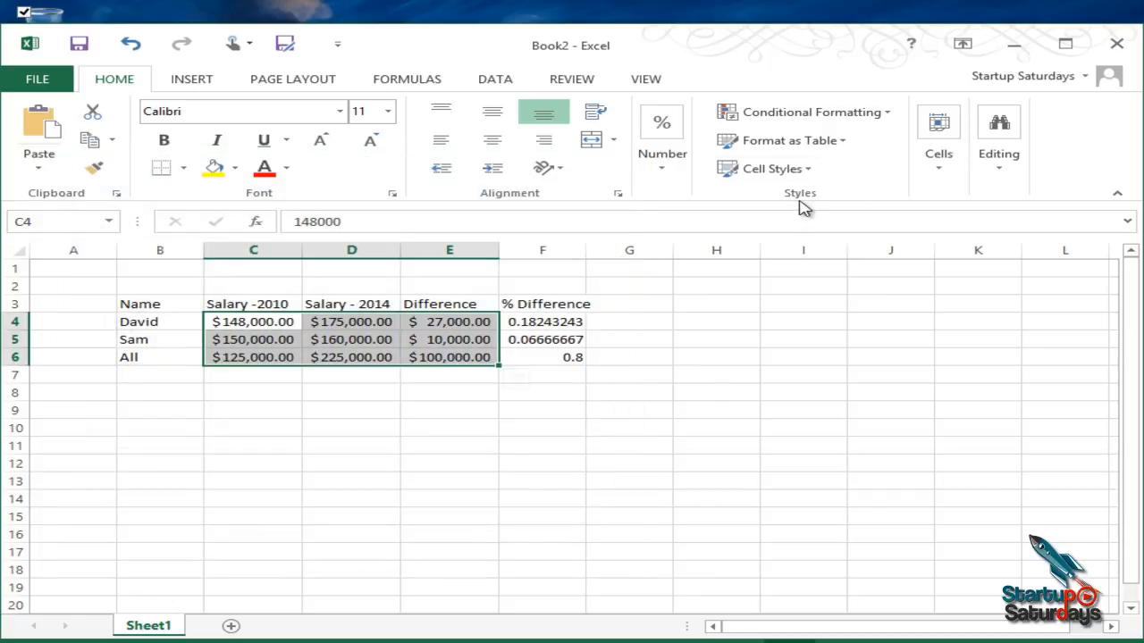
Step: Show the dollar amounts in C4:E6 with no decimal places
click(662, 174)
click(651, 247)
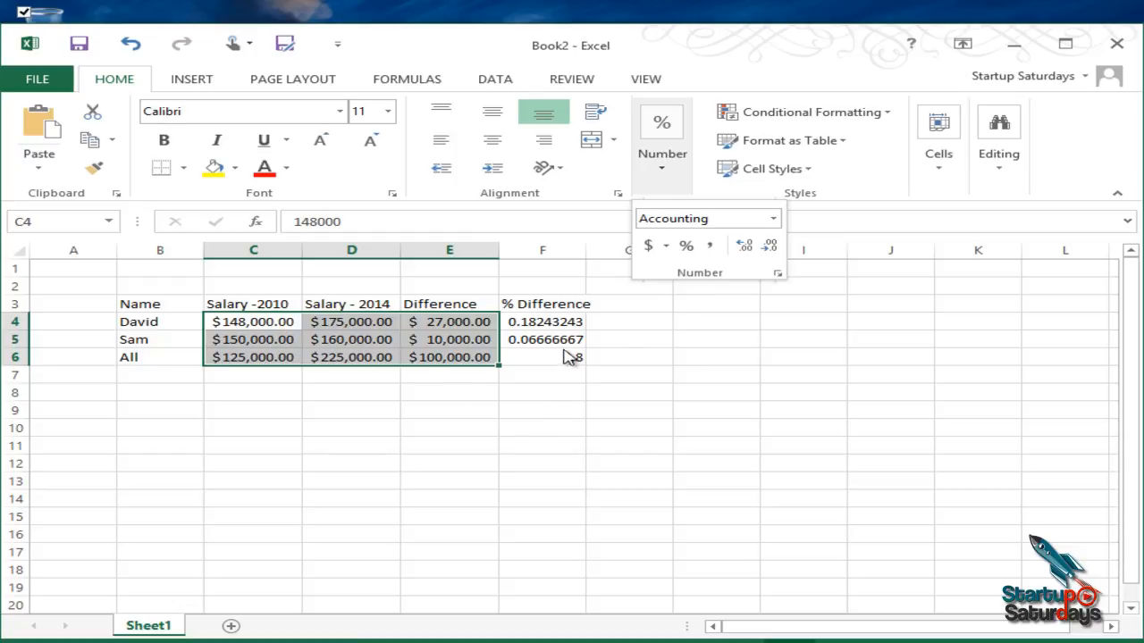
click(771, 247)
click(771, 247)
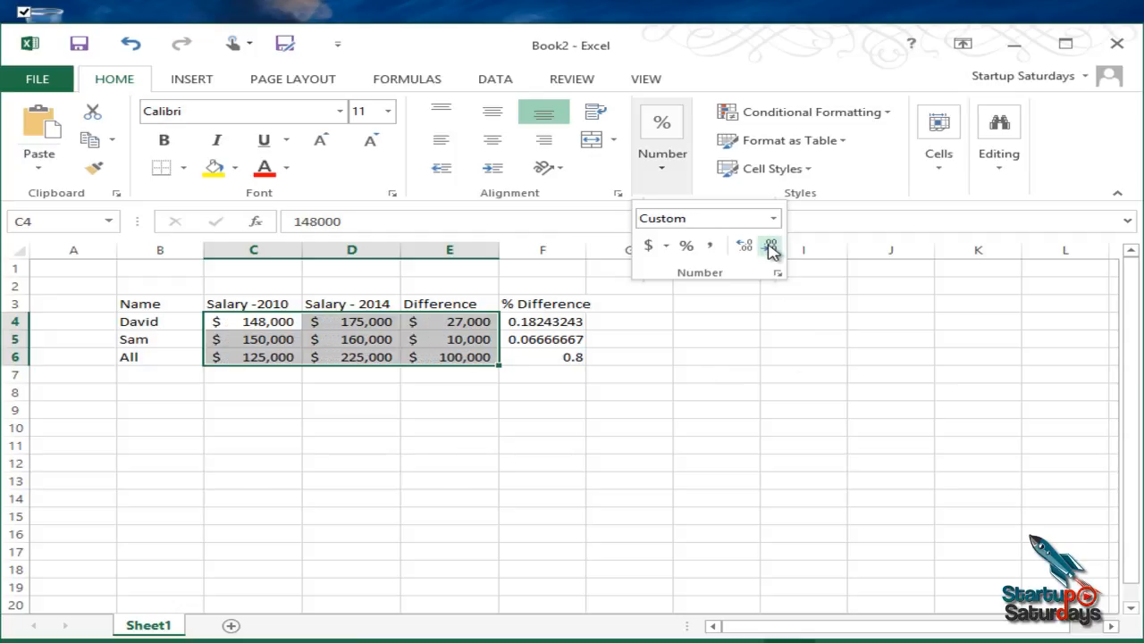
Step: Increase the amounts in C4:E6 to two decimal places and reduce them back to none
click(746, 247)
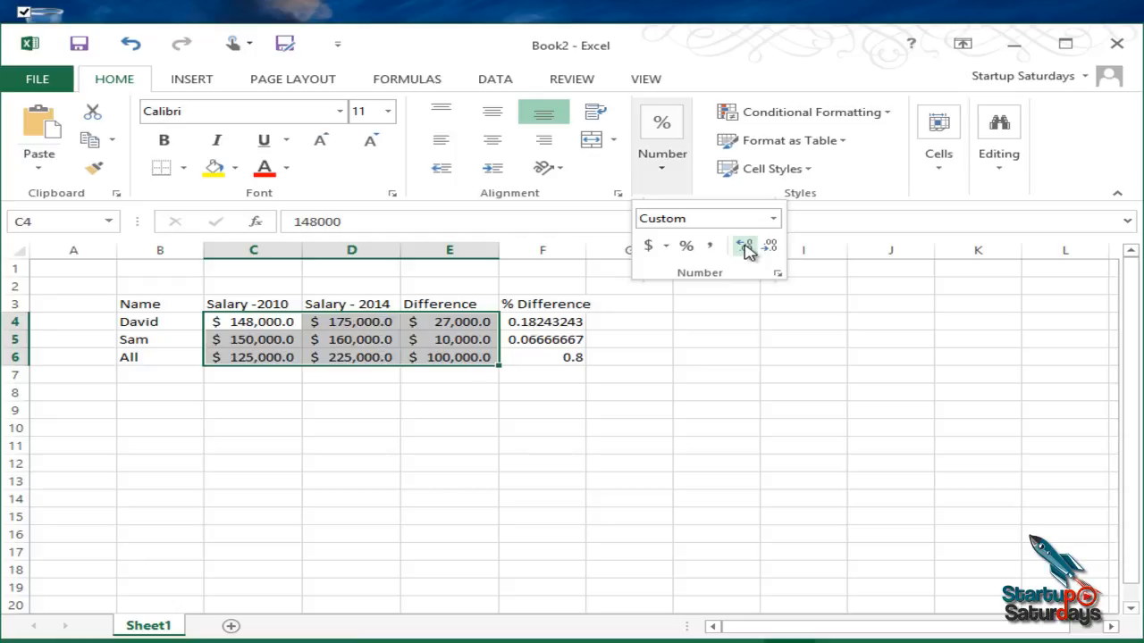
click(746, 247)
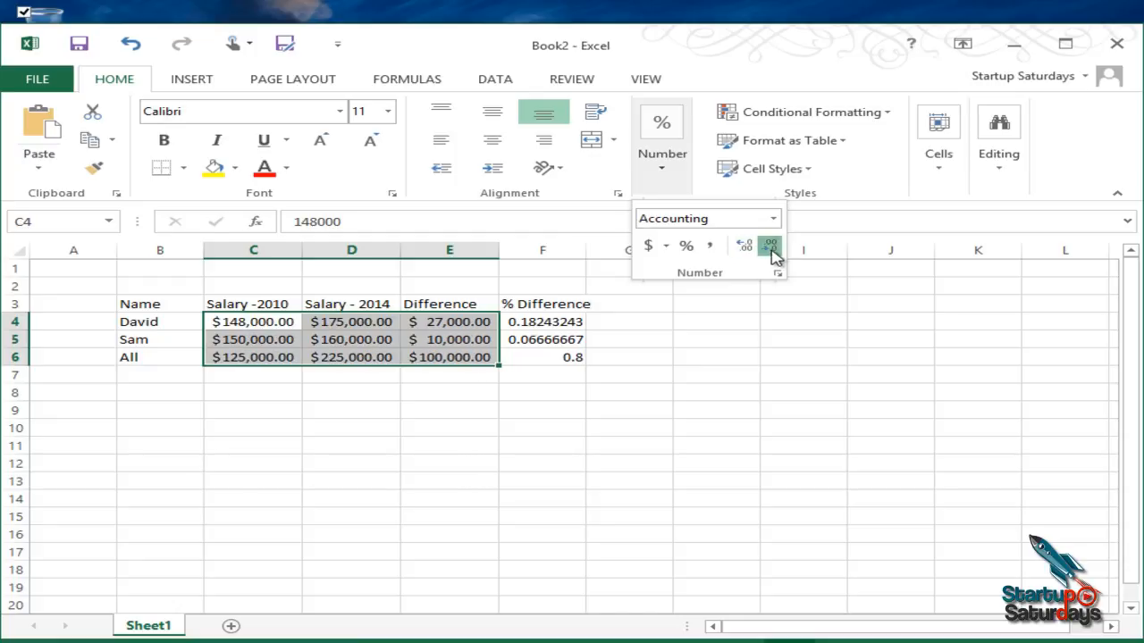
click(771, 250)
click(769, 252)
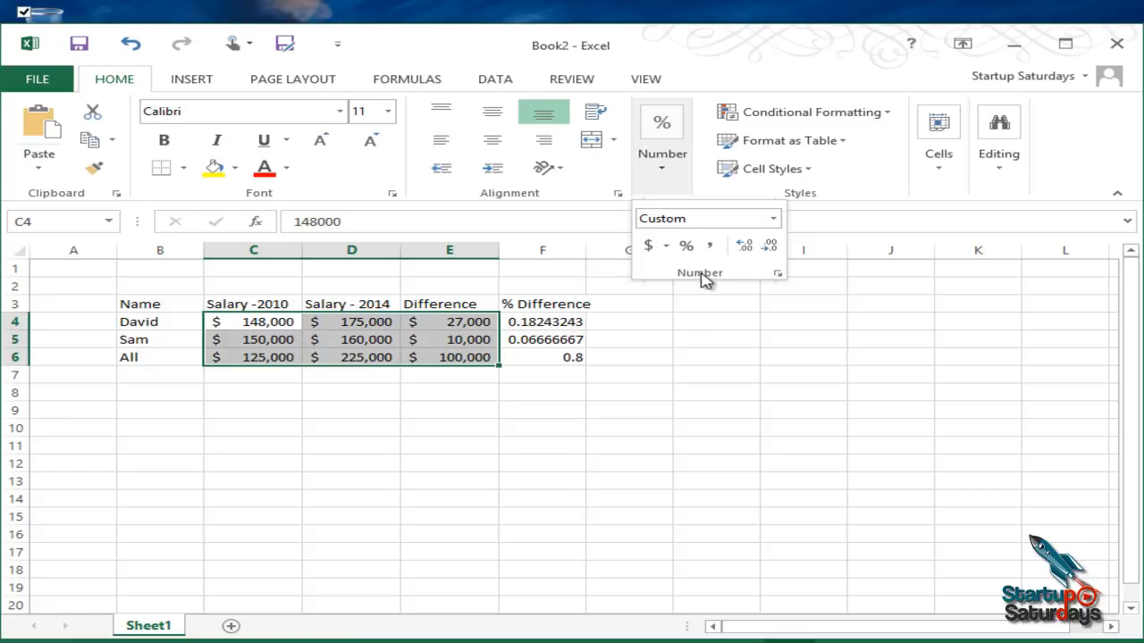
Step: Apply the Currency number format with the $ symbol and no decimal places to the amounts in C4:E6
click(779, 275)
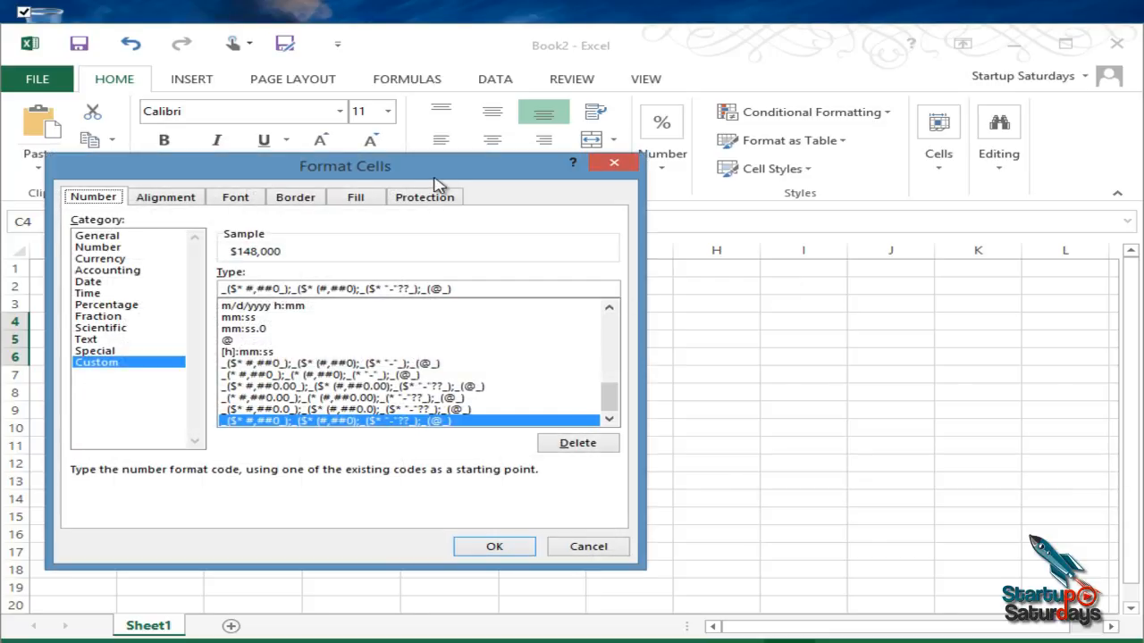
drag(449, 173, 797, 133)
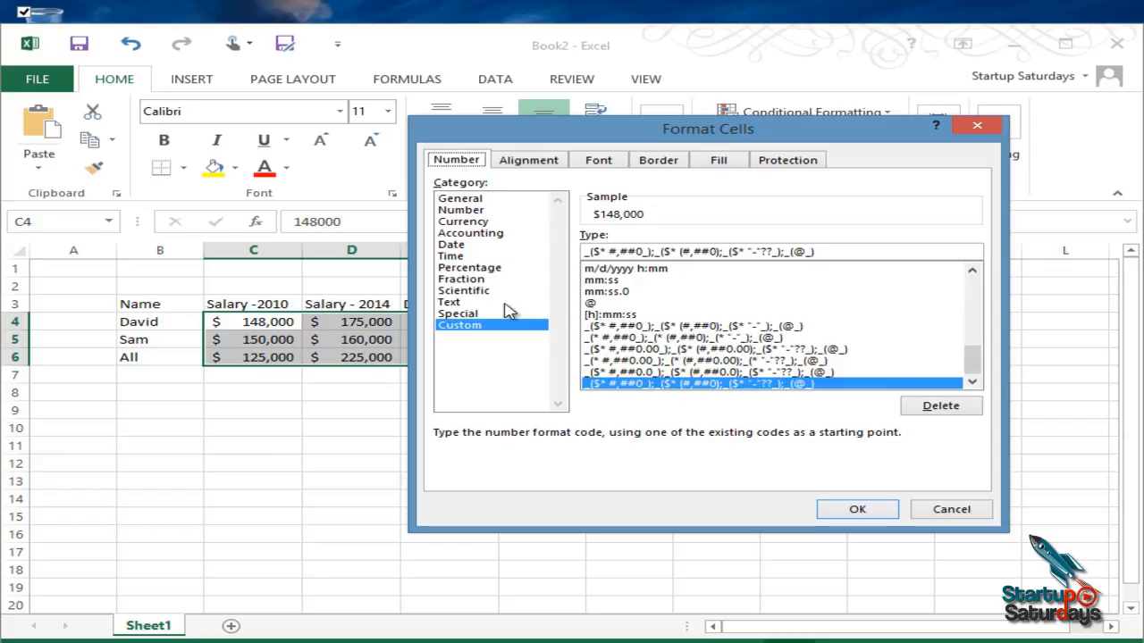
click(498, 222)
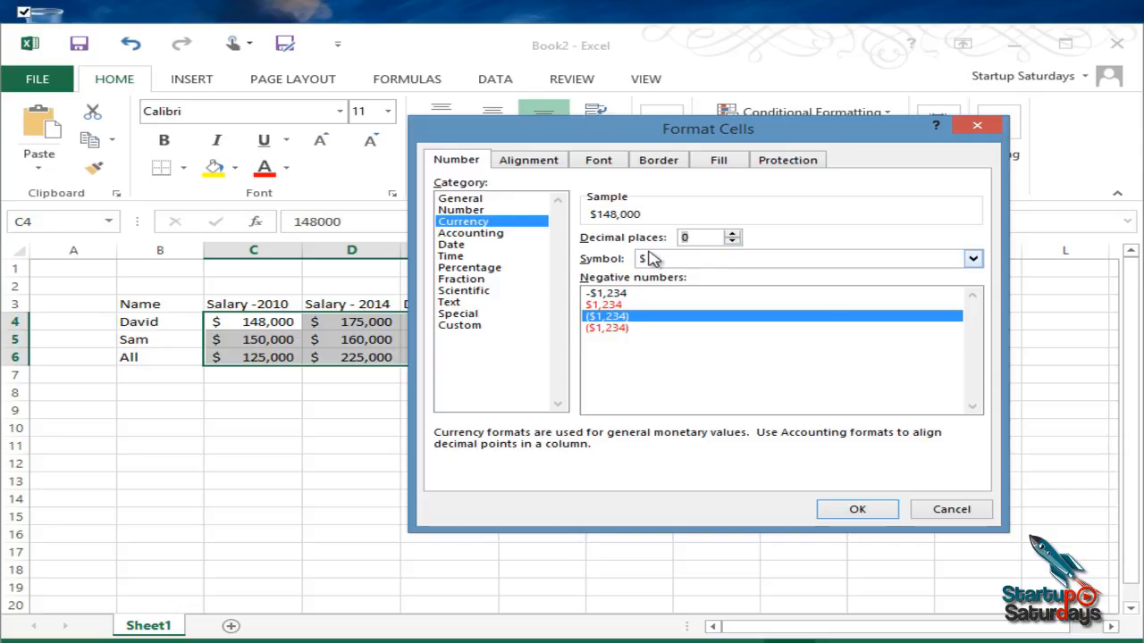
click(856, 508)
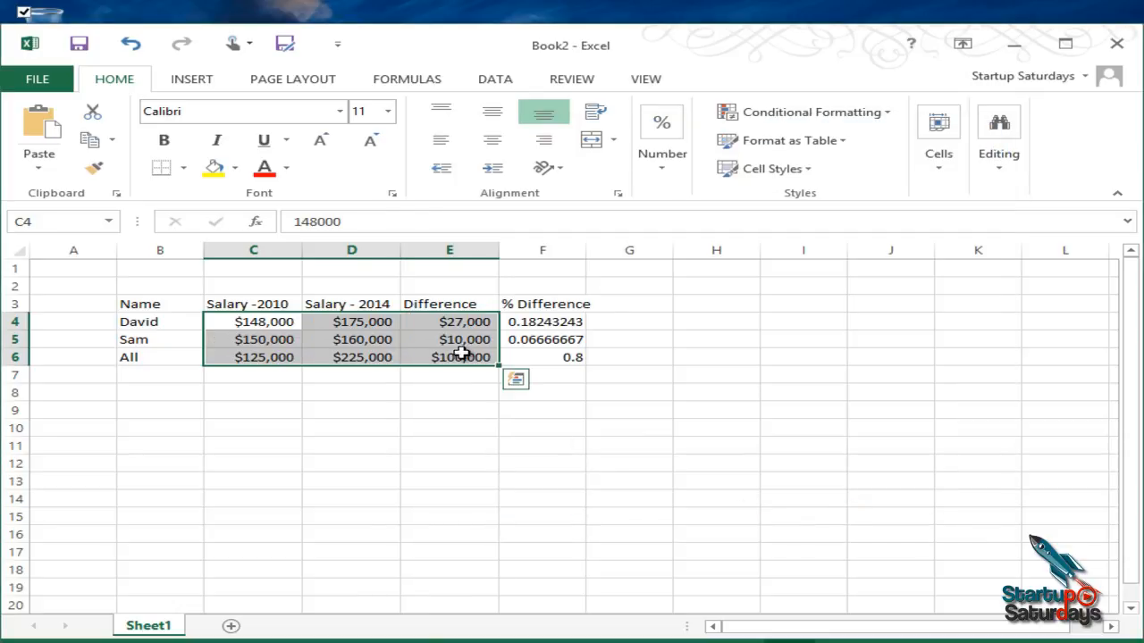
click(275, 409)
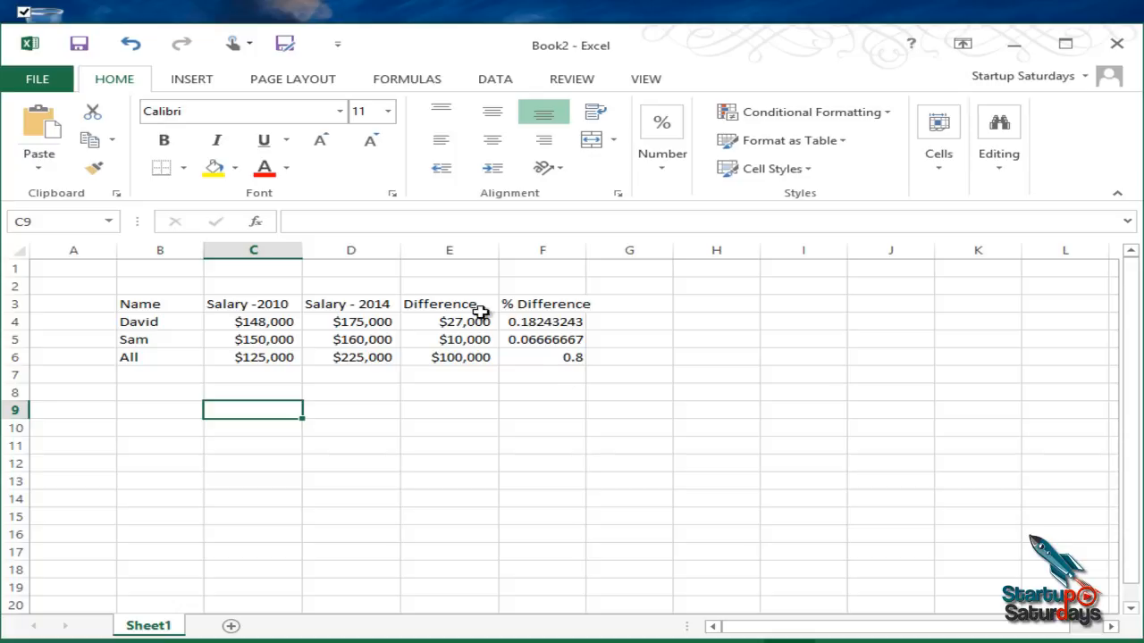
Step: Narrow columns C to E together to an equal width that still fits the currency amounts
drag(276, 249, 489, 260)
drag(400, 254, 385, 259)
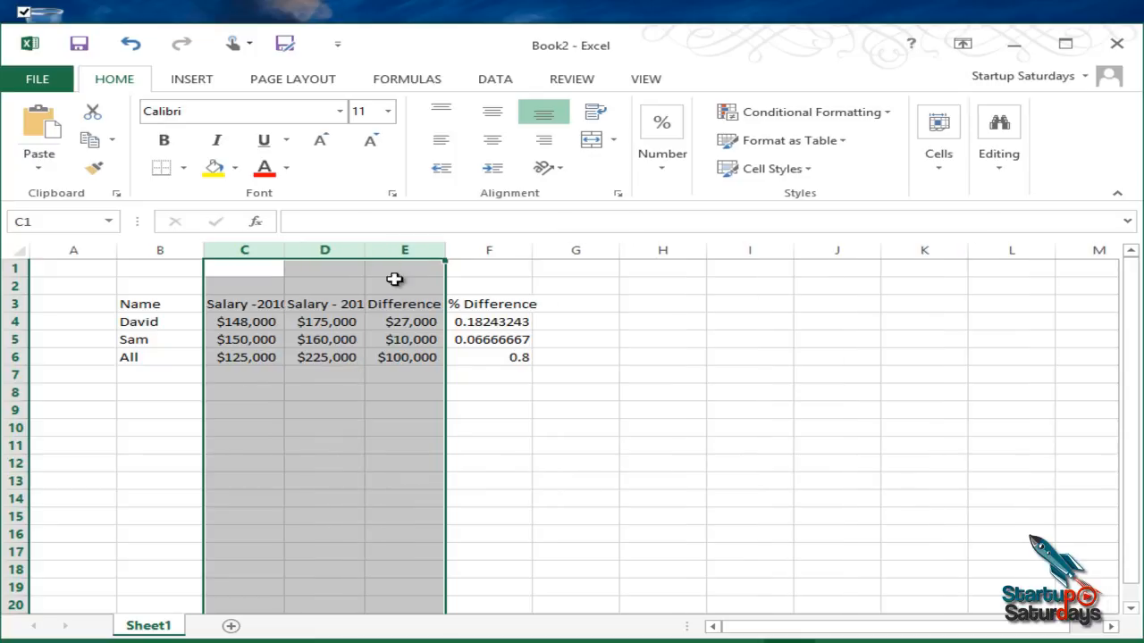
click(395, 318)
Step: Wrap the text of the column headings in C3:F3 so they fit the narrower columns
click(250, 308)
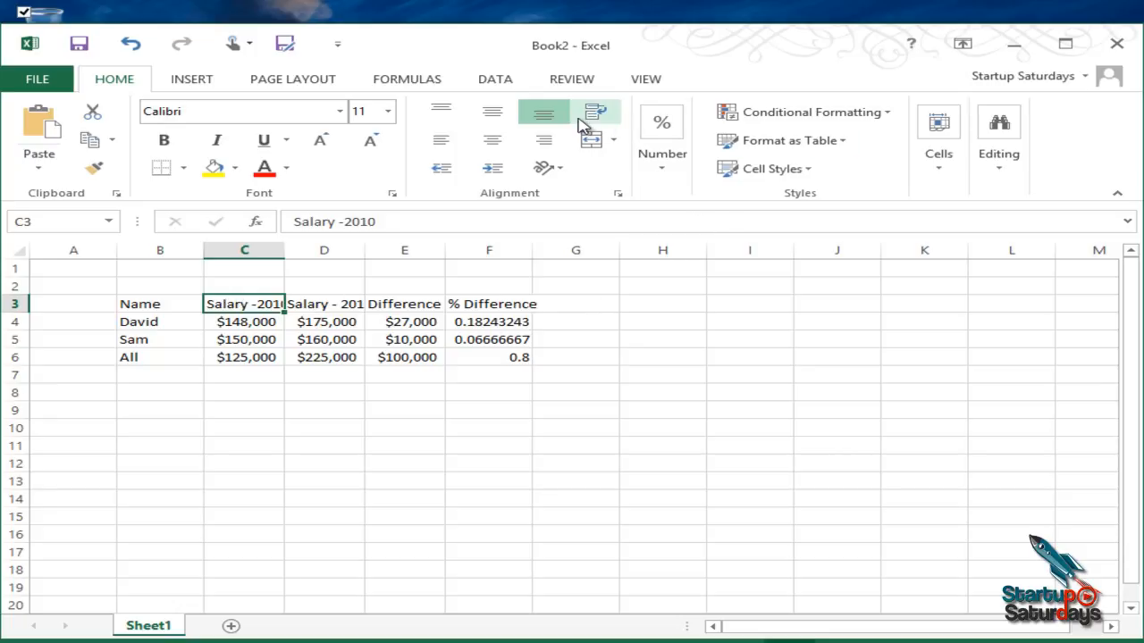
click(604, 120)
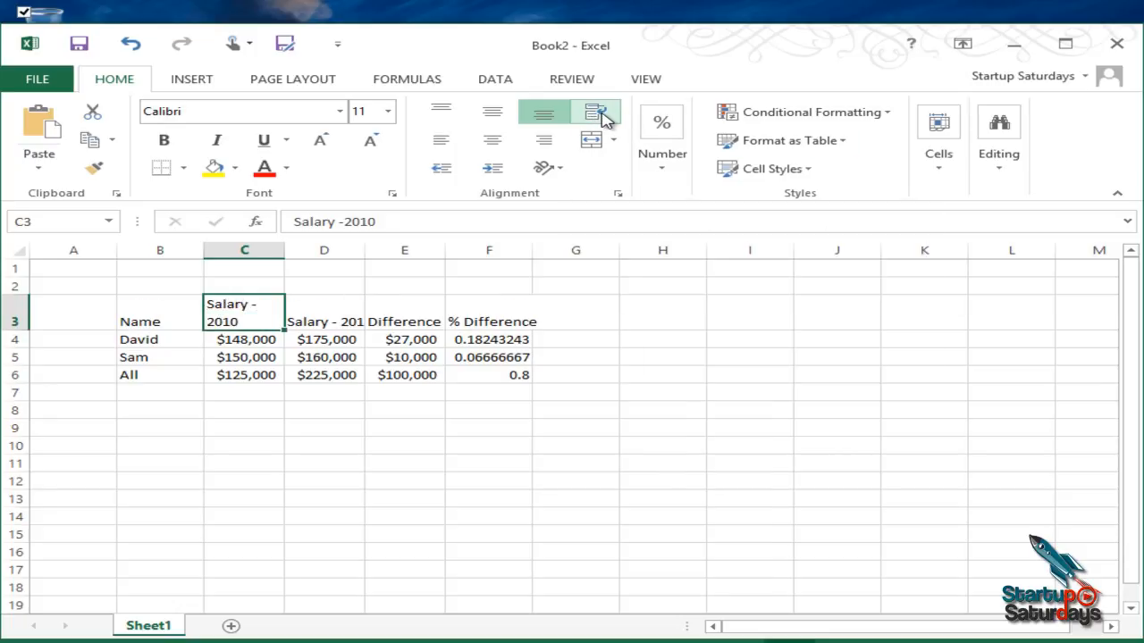
click(329, 310)
drag(357, 313, 475, 319)
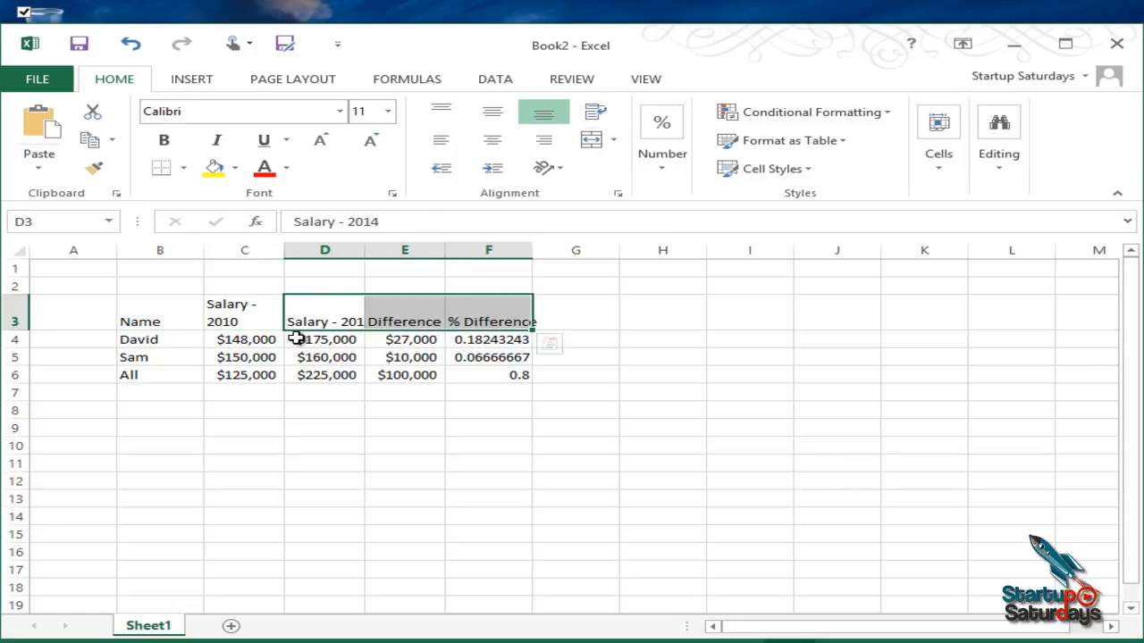
click(599, 114)
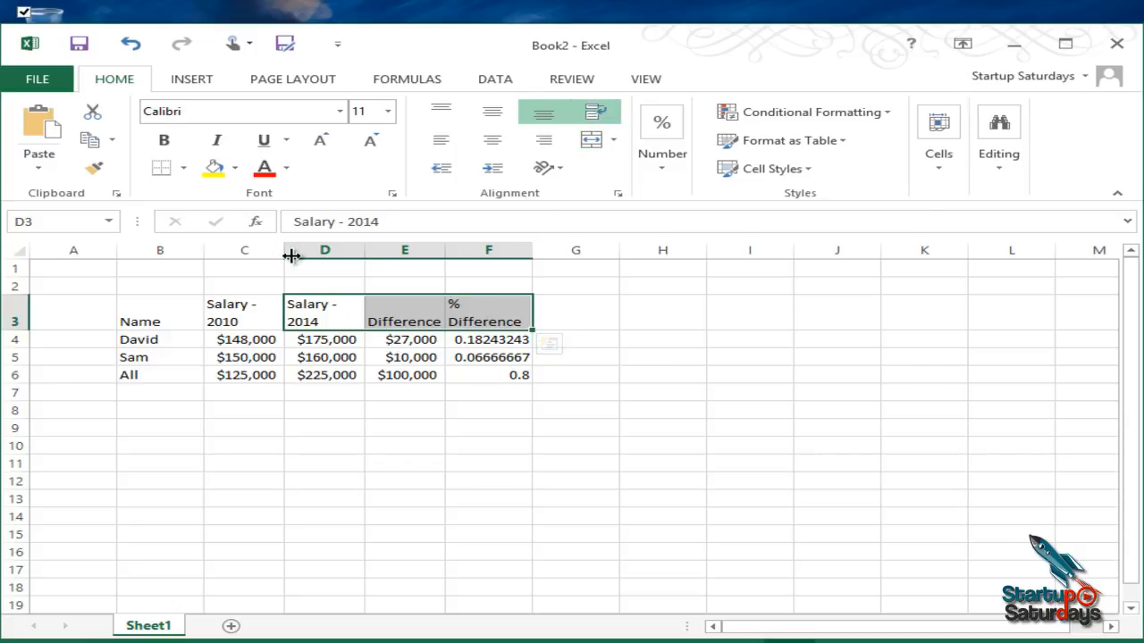
click(312, 273)
click(325, 343)
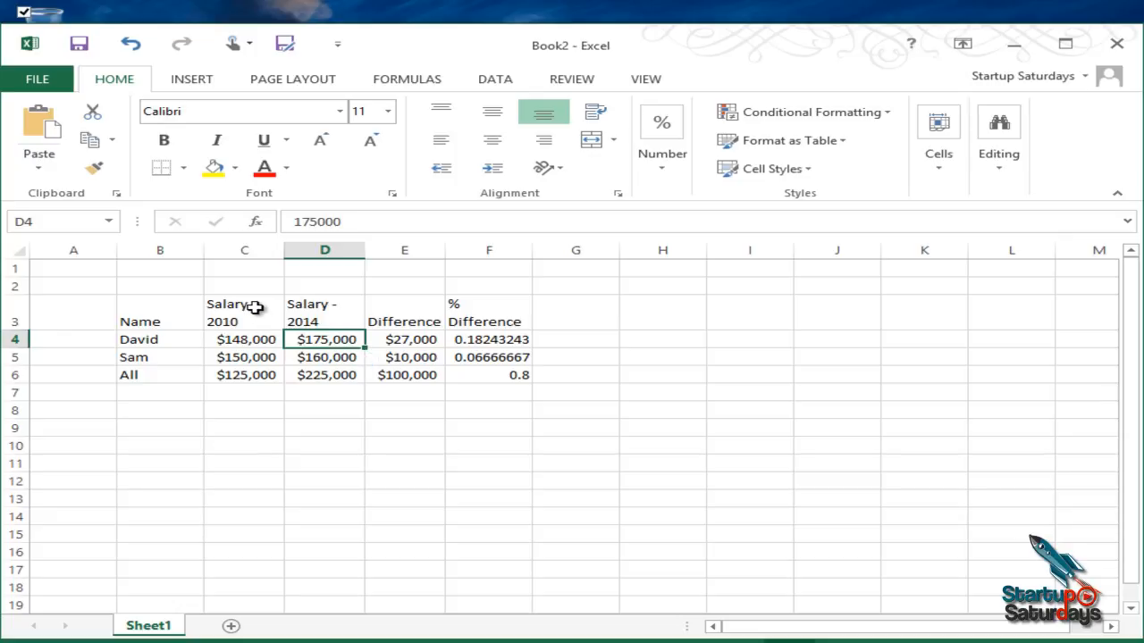
Step: Align the headings in C3:F3 vertically to the middle of their cells
drag(256, 307, 498, 304)
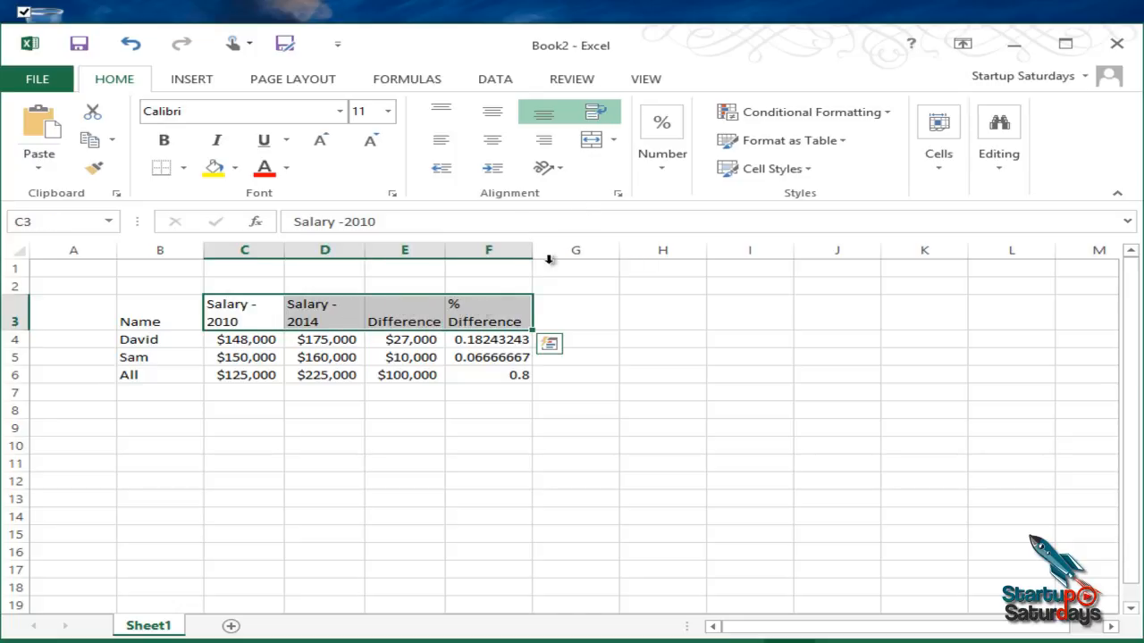
click(493, 113)
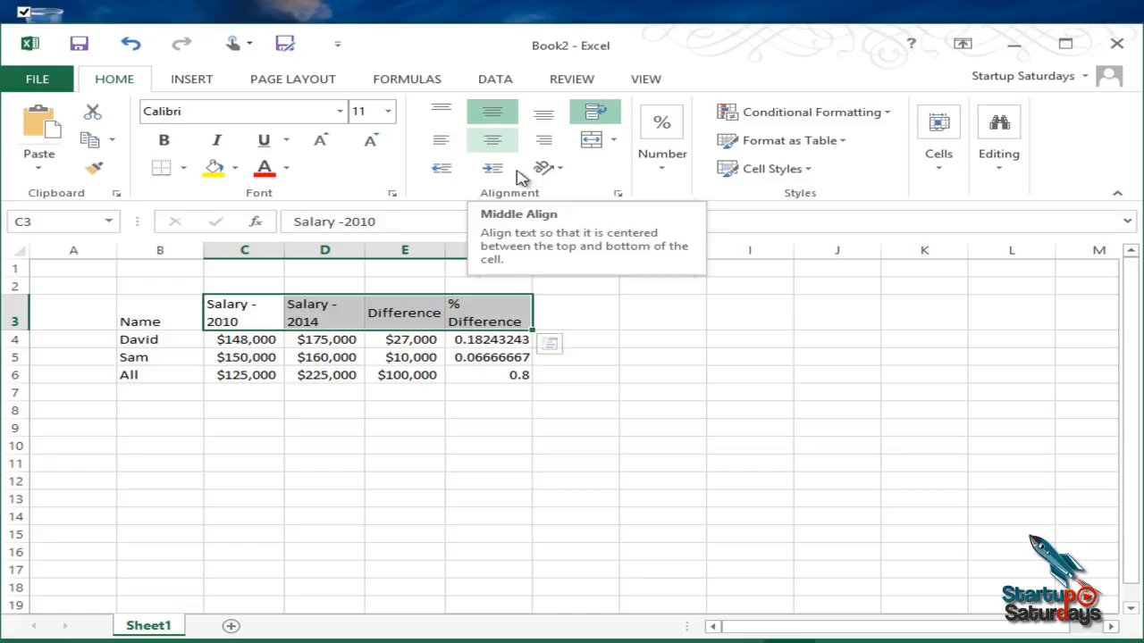
click(545, 115)
click(492, 114)
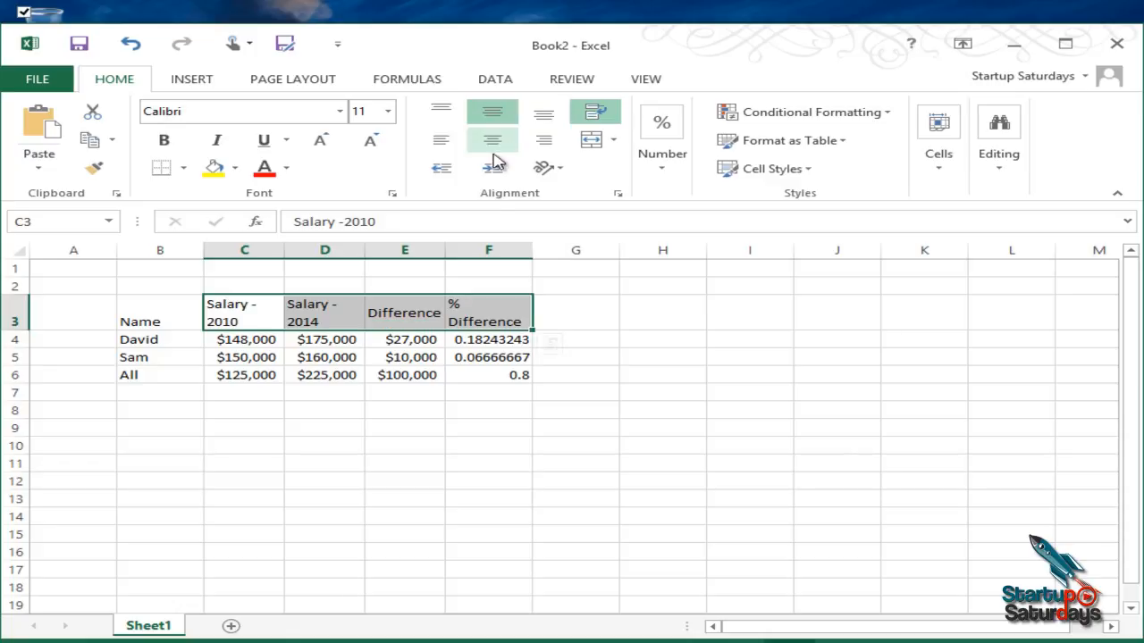
Step: Autofit the width of column F and centre the headings in C3:F3 horizontally
click(490, 305)
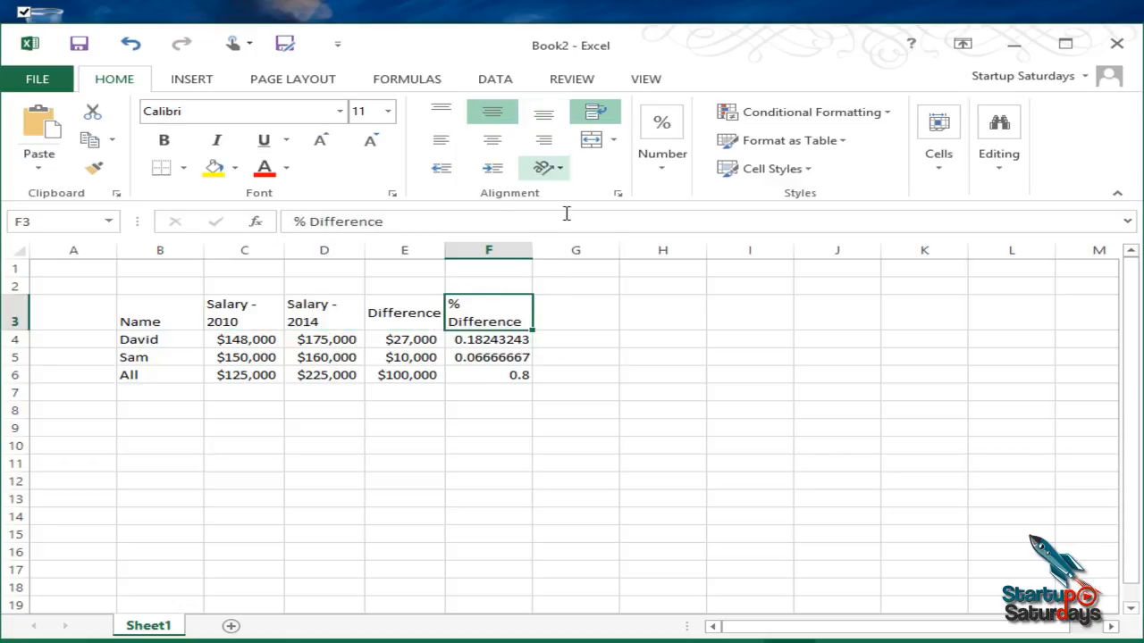
double_click(532, 252)
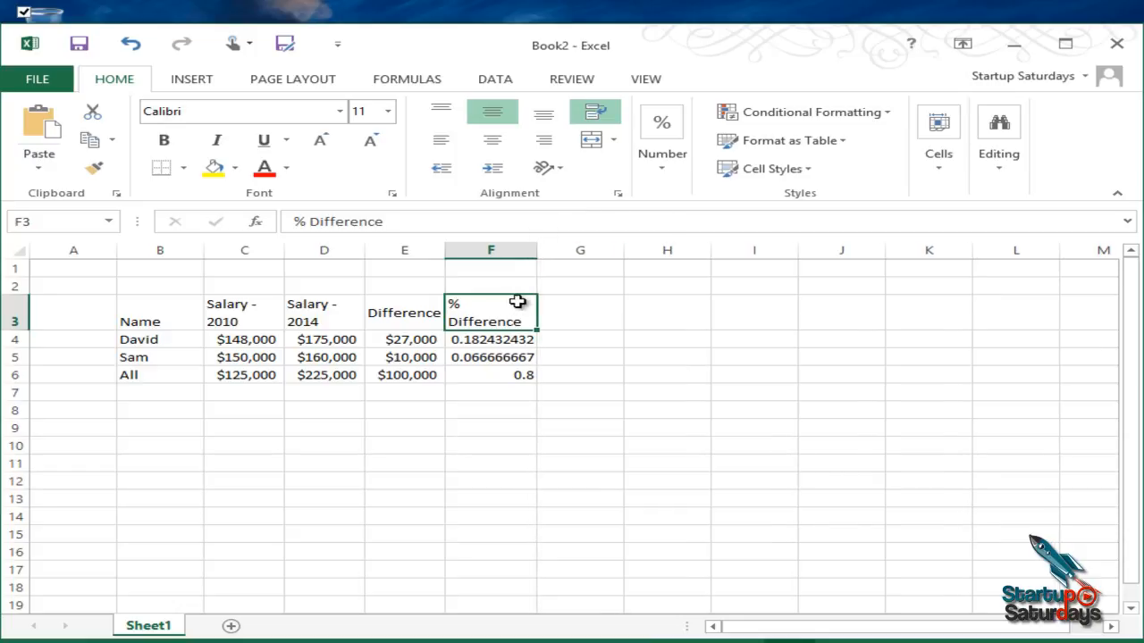
click(495, 143)
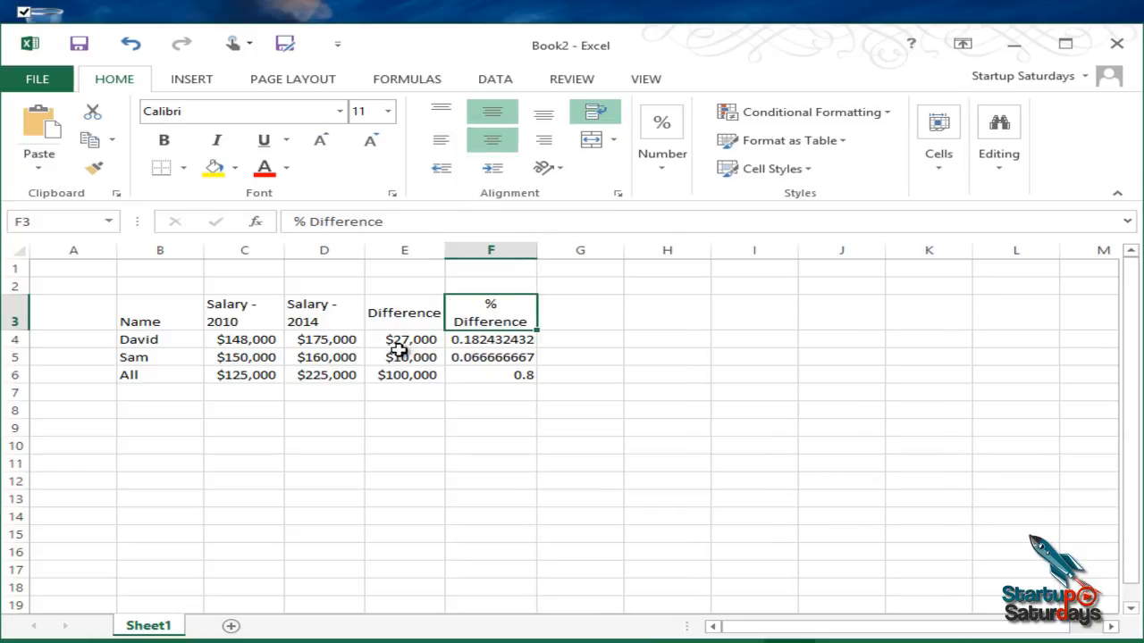
drag(475, 316, 273, 304)
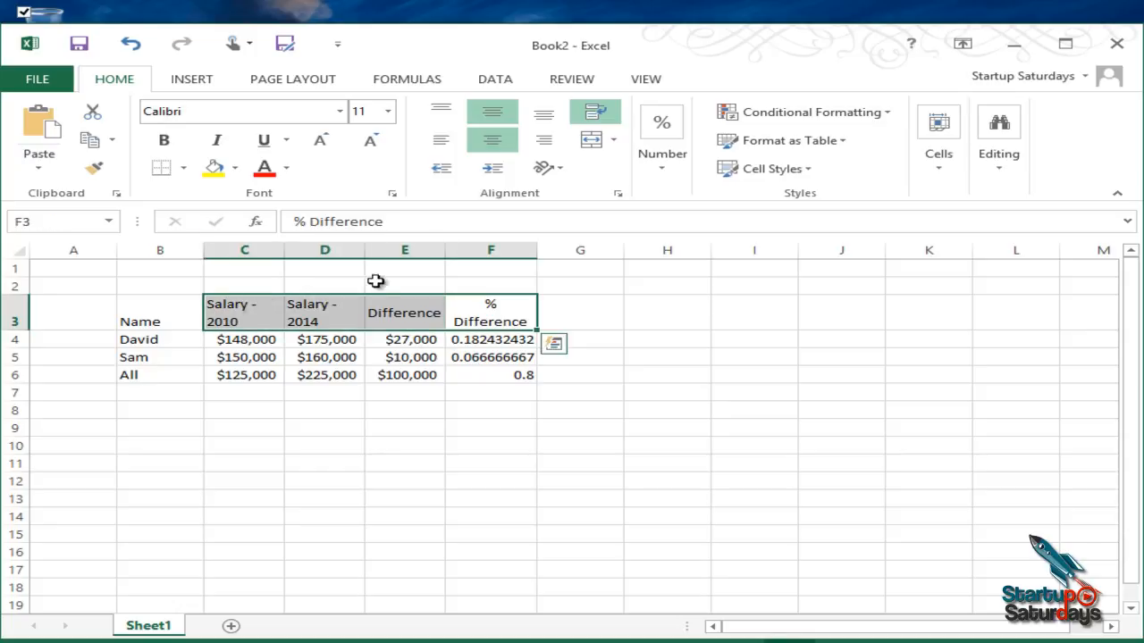
click(496, 140)
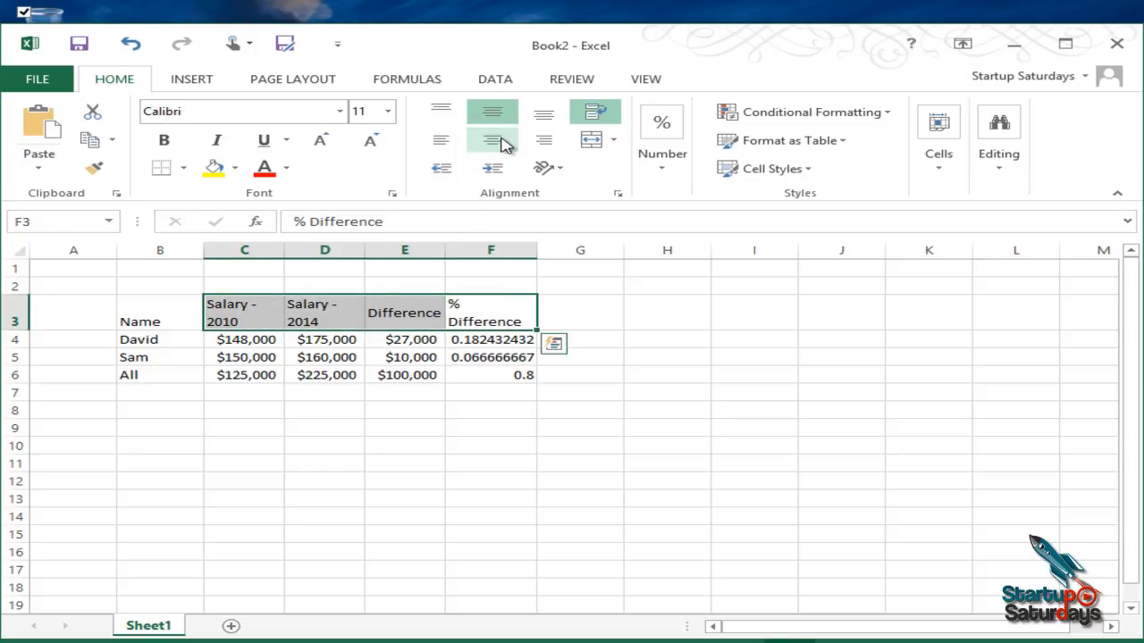
click(501, 139)
click(618, 345)
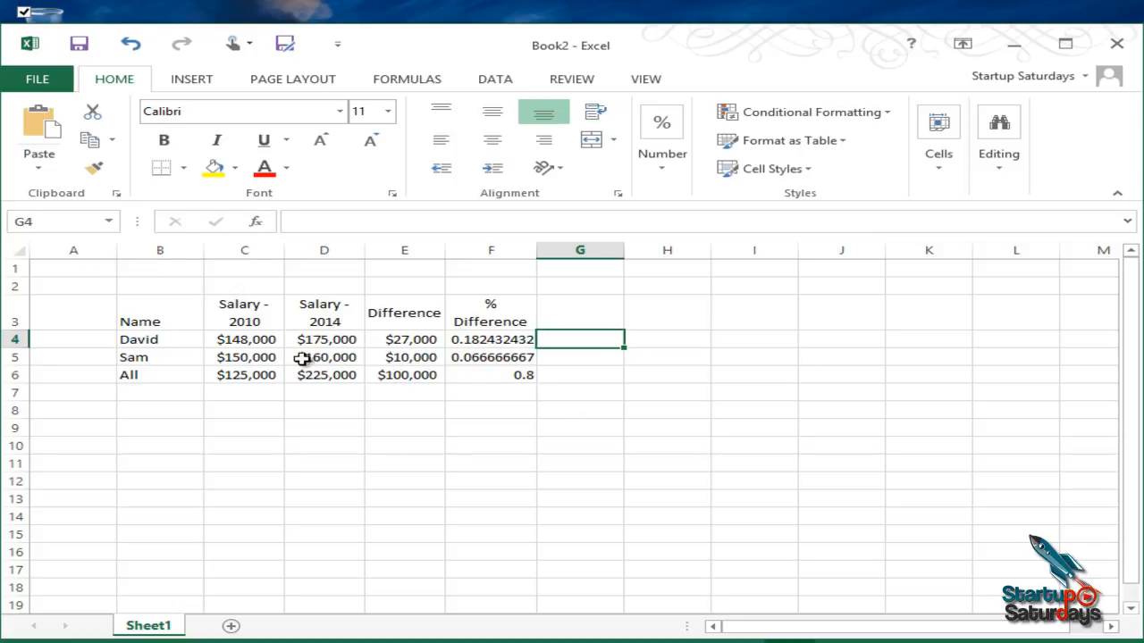
Step: Centre the Name heading in B3 both horizontally and vertically
click(183, 316)
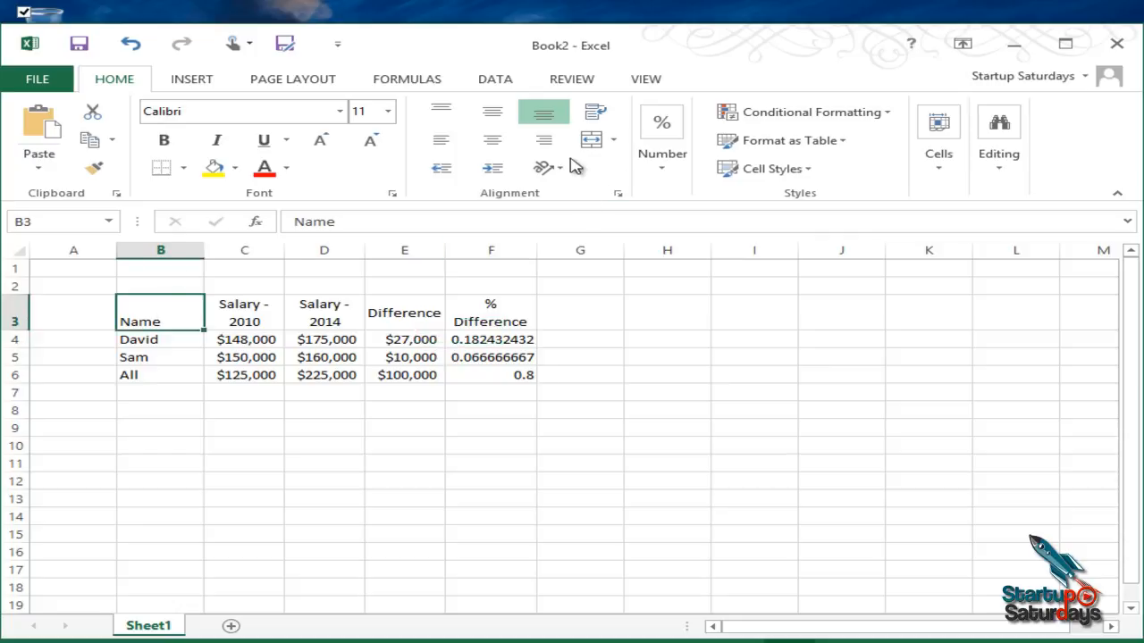
click(492, 140)
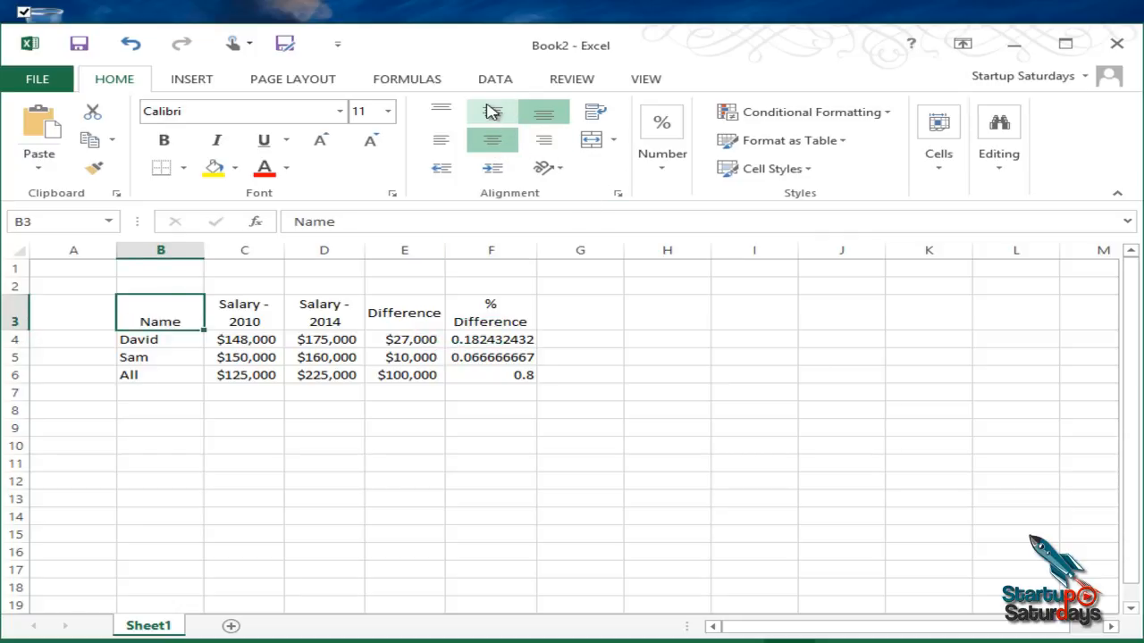
click(505, 108)
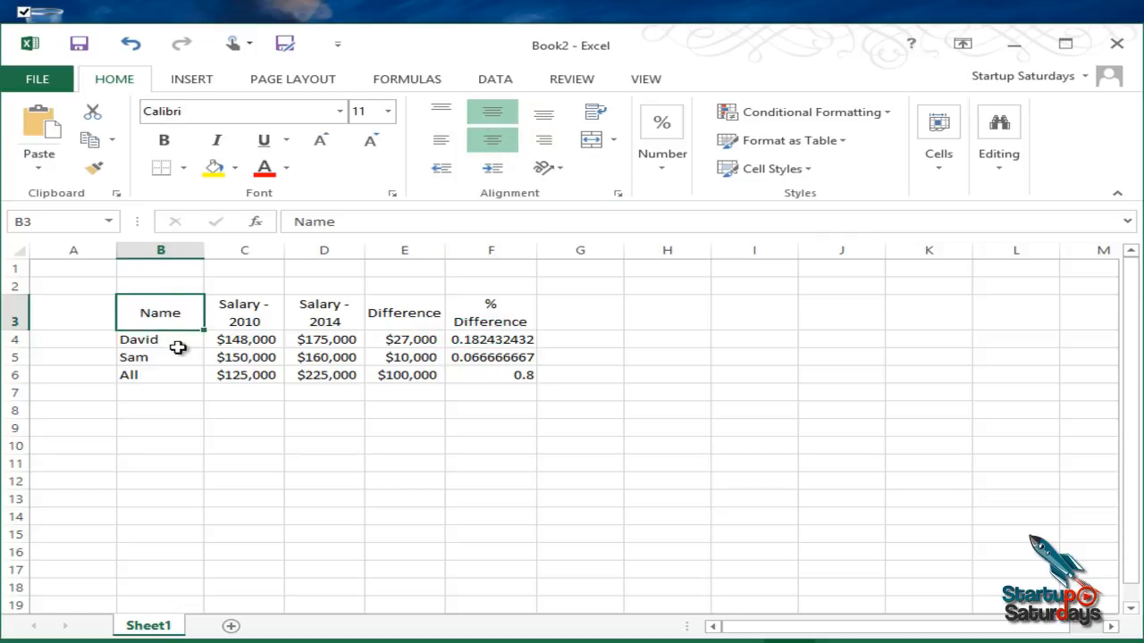
drag(175, 340, 172, 374)
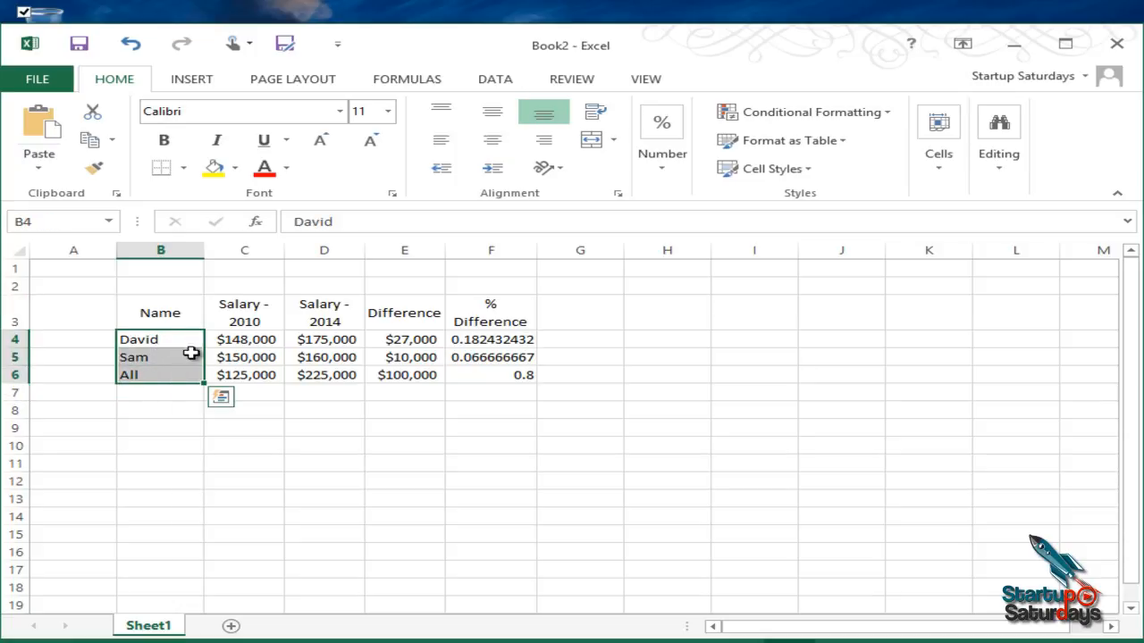
click(378, 425)
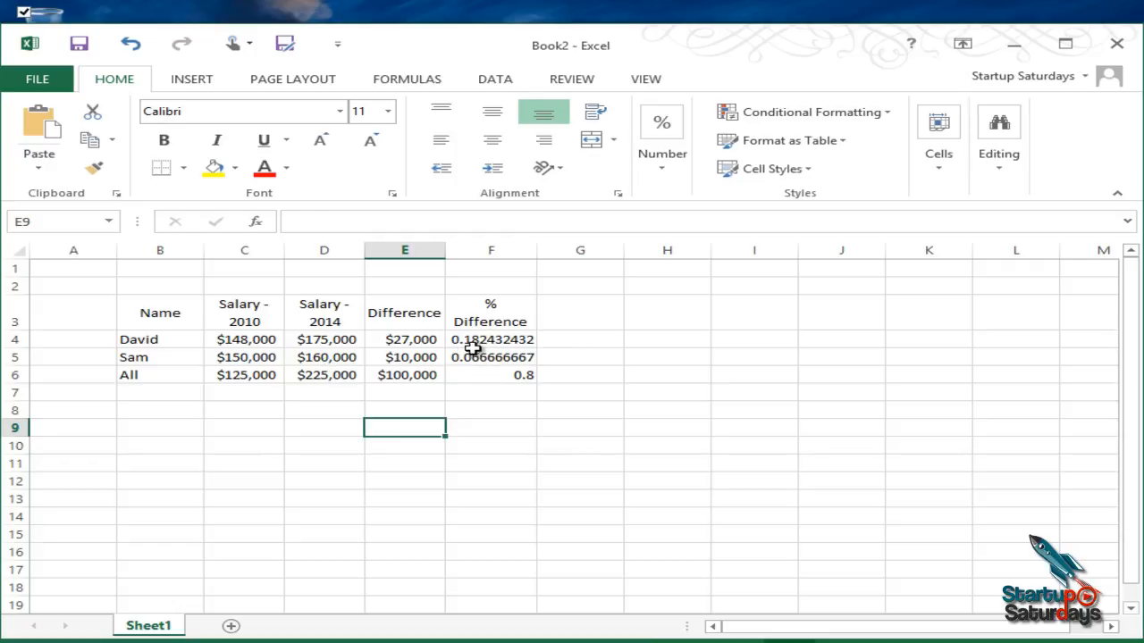
Step: Format the % Difference values in F4:F6 as percentages with one decimal place
drag(502, 343, 502, 374)
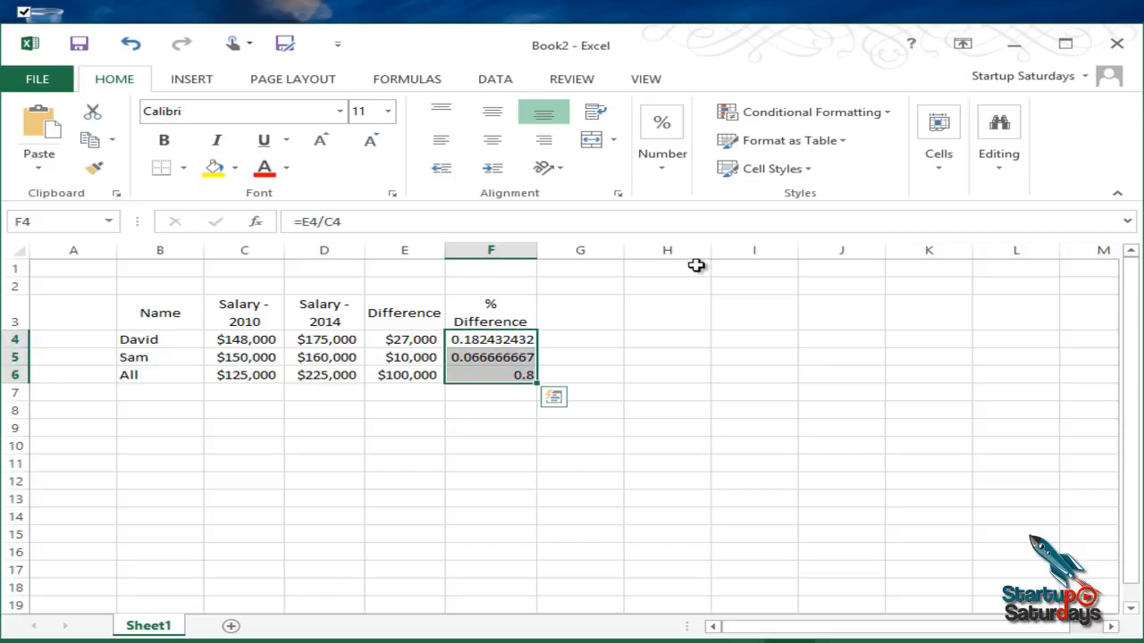
click(661, 124)
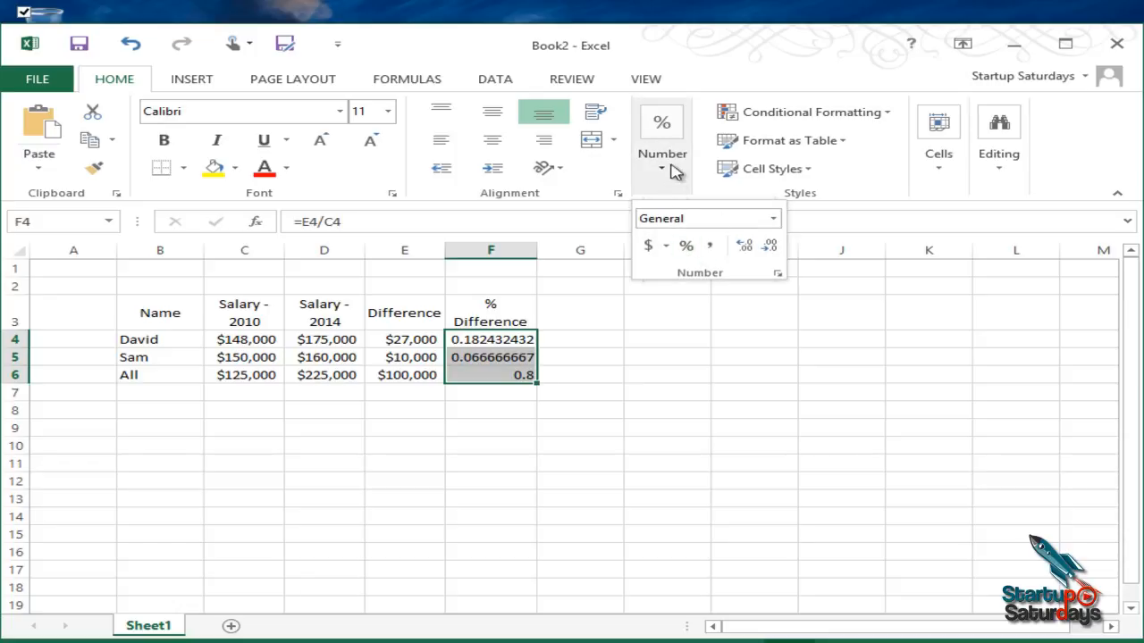
click(687, 251)
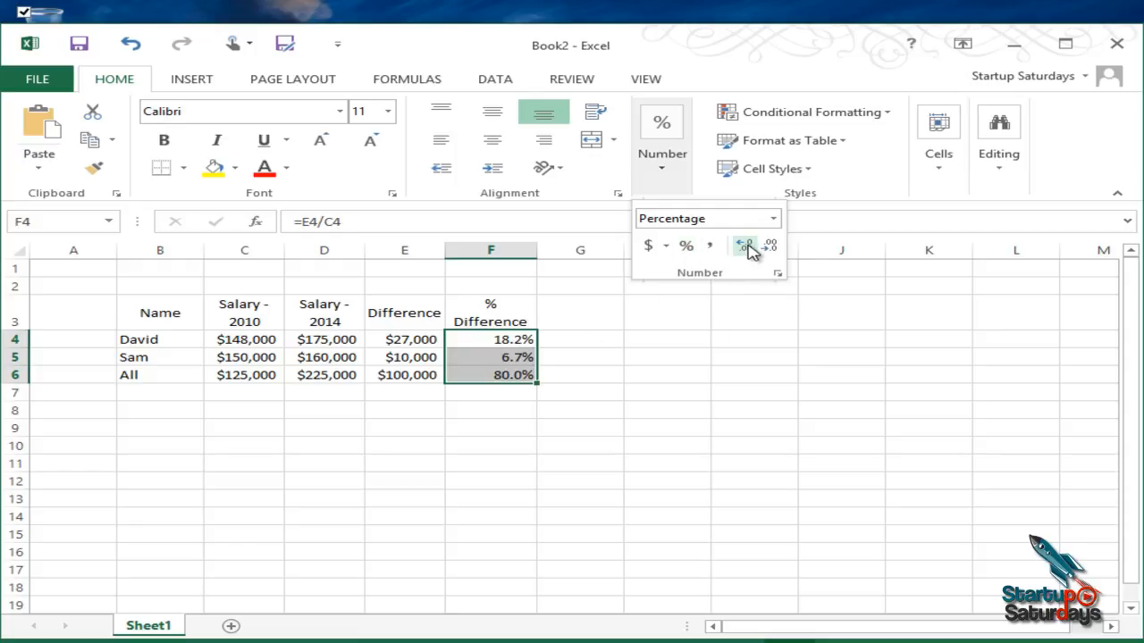
click(672, 395)
click(541, 497)
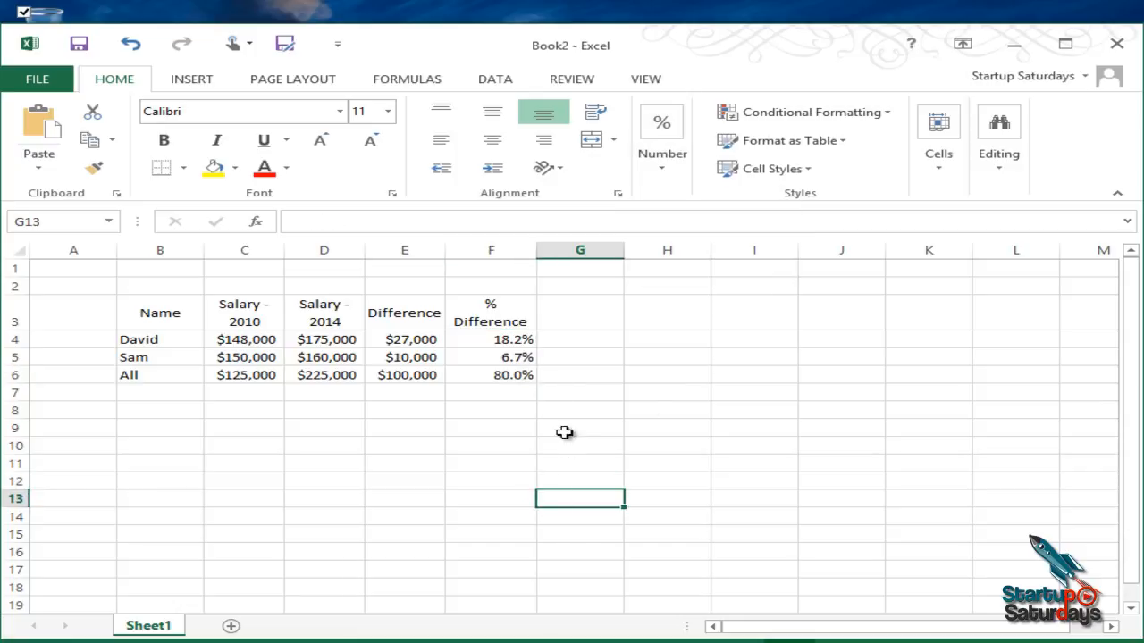
Step: Add Quick Analysis data bars to F4:F6 and widen column F slightly so its % Difference heading fits on one line
drag(501, 339, 494, 375)
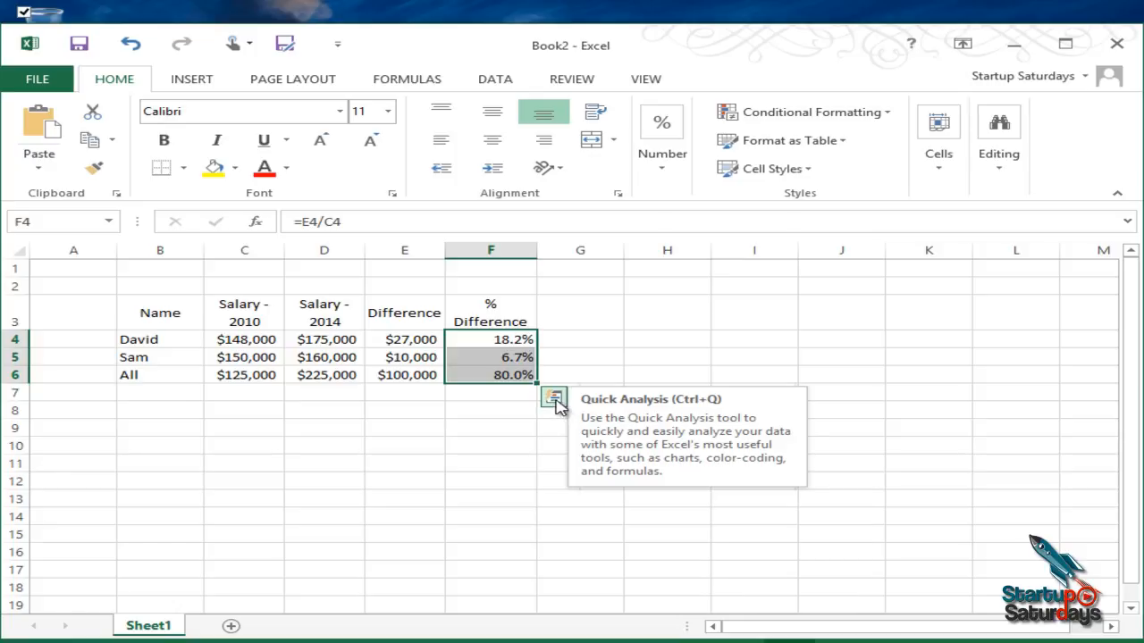
click(555, 400)
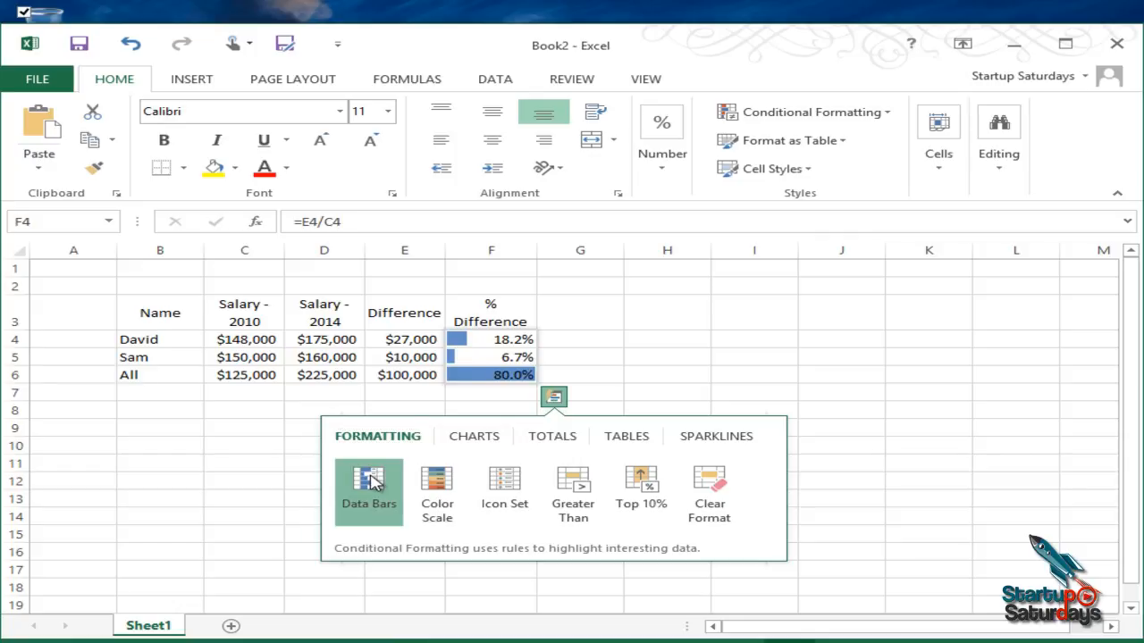
click(373, 481)
click(527, 476)
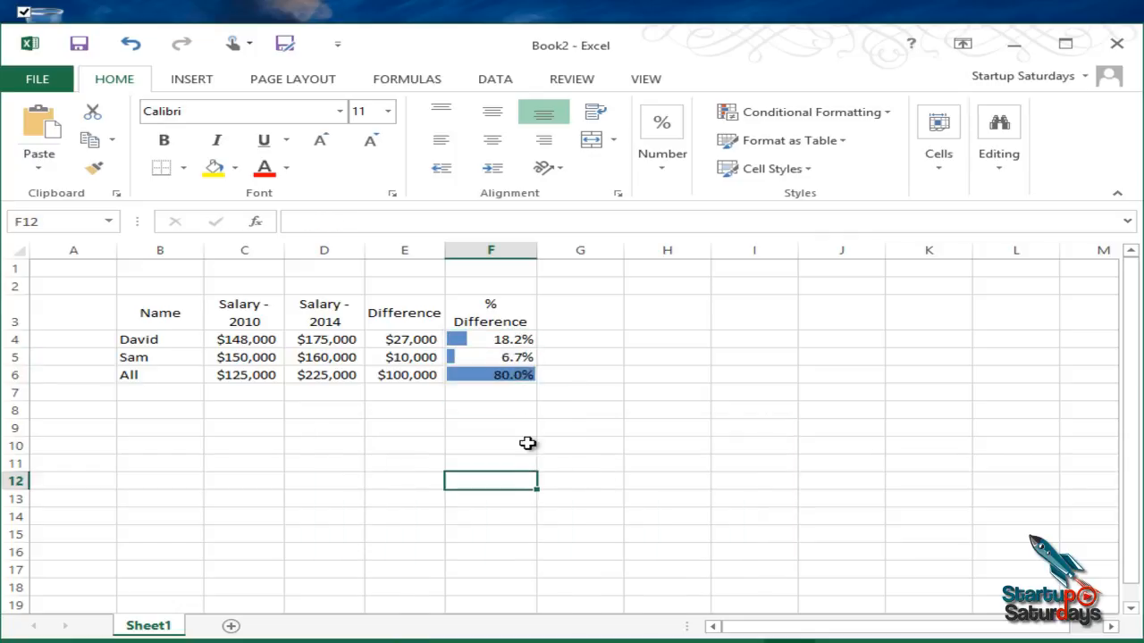
drag(539, 244, 542, 245)
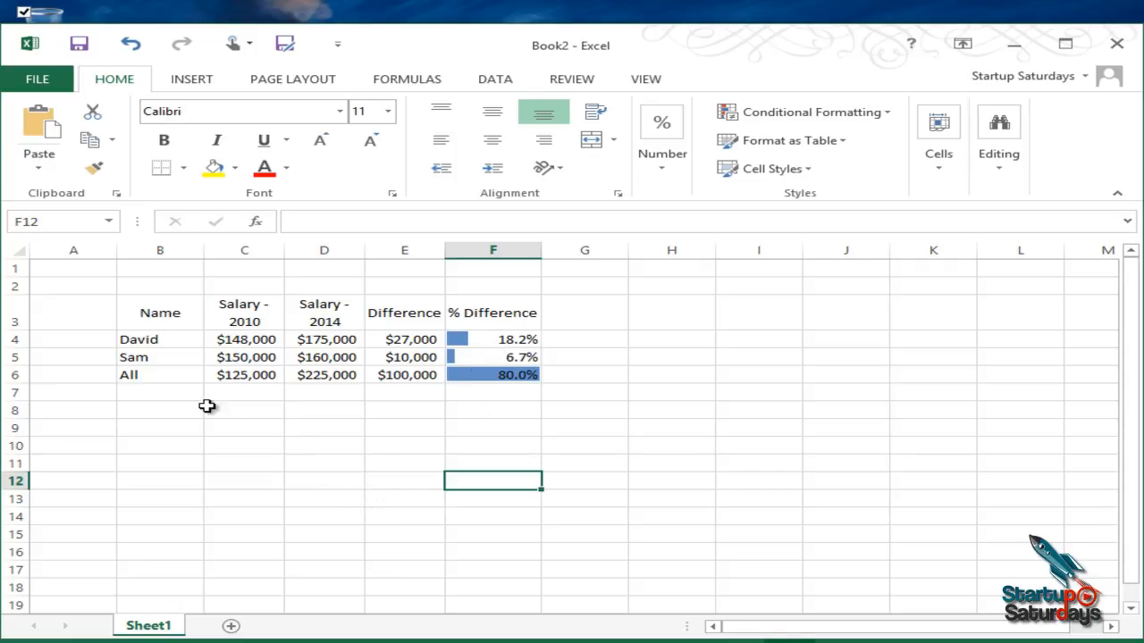
Step: Make the employee names in B4:B6 and the column headings in B3:F3 bold
drag(156, 337, 153, 377)
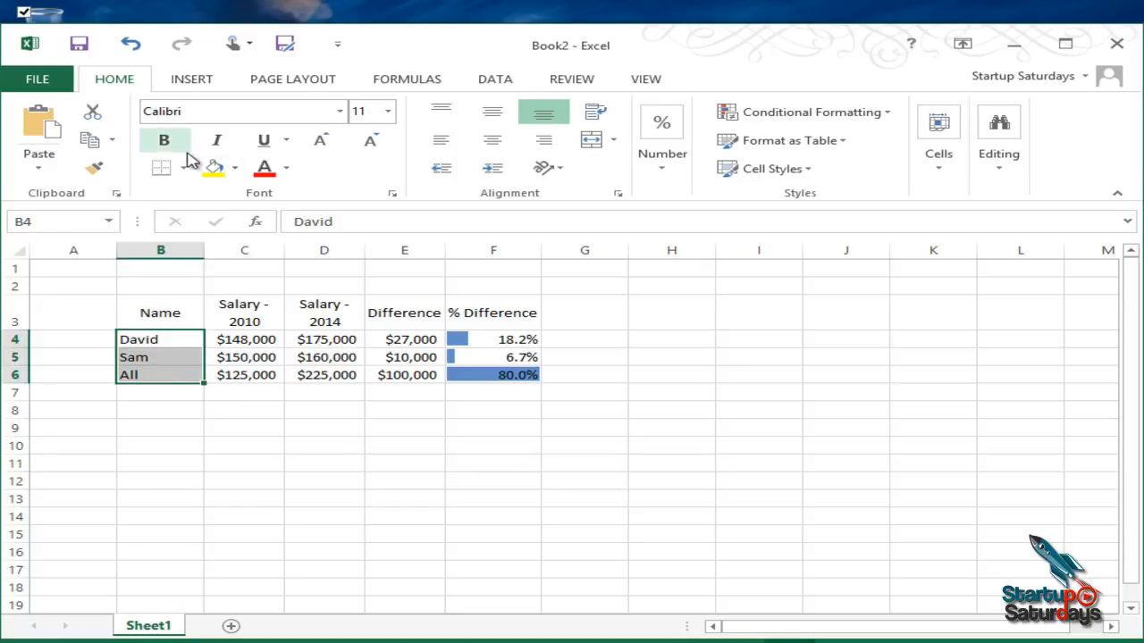
click(164, 140)
click(147, 443)
drag(171, 309, 510, 319)
click(165, 142)
click(273, 530)
Step: Add outside borders around the whole table B3:F6 and around its value cells C4:F6
drag(154, 309, 498, 342)
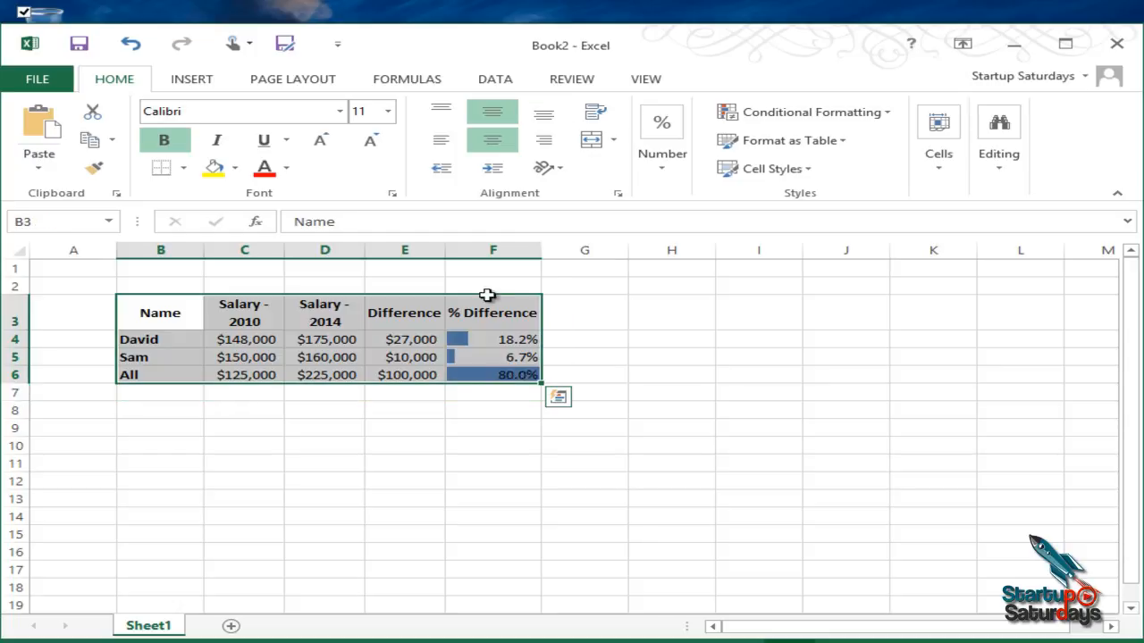
click(184, 168)
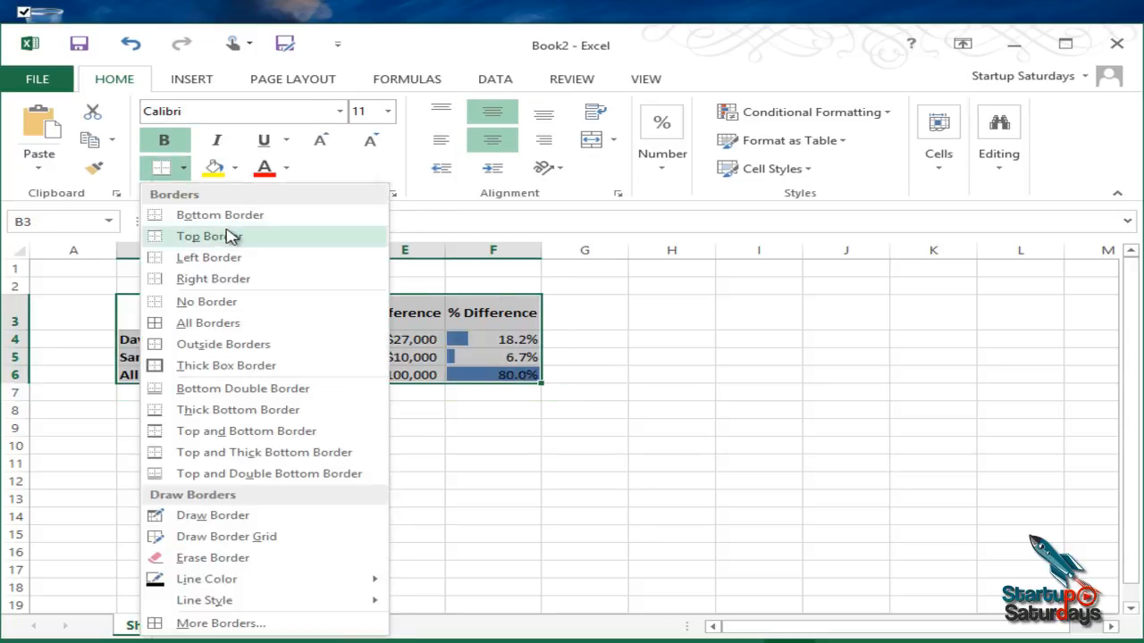
click(235, 345)
click(790, 461)
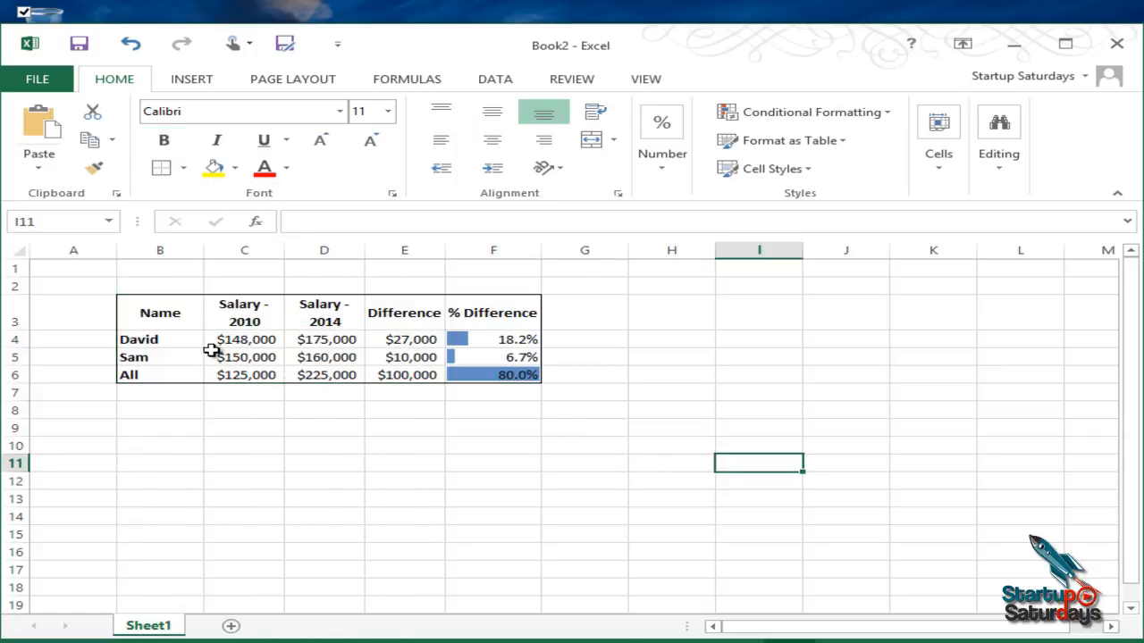
drag(208, 338, 494, 369)
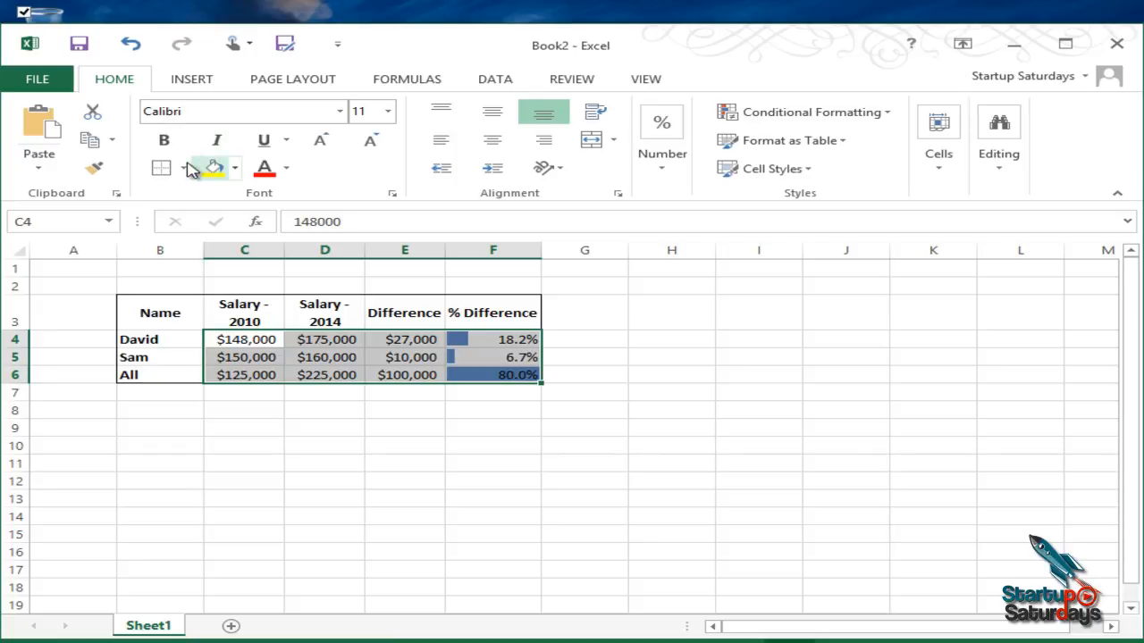
click(170, 572)
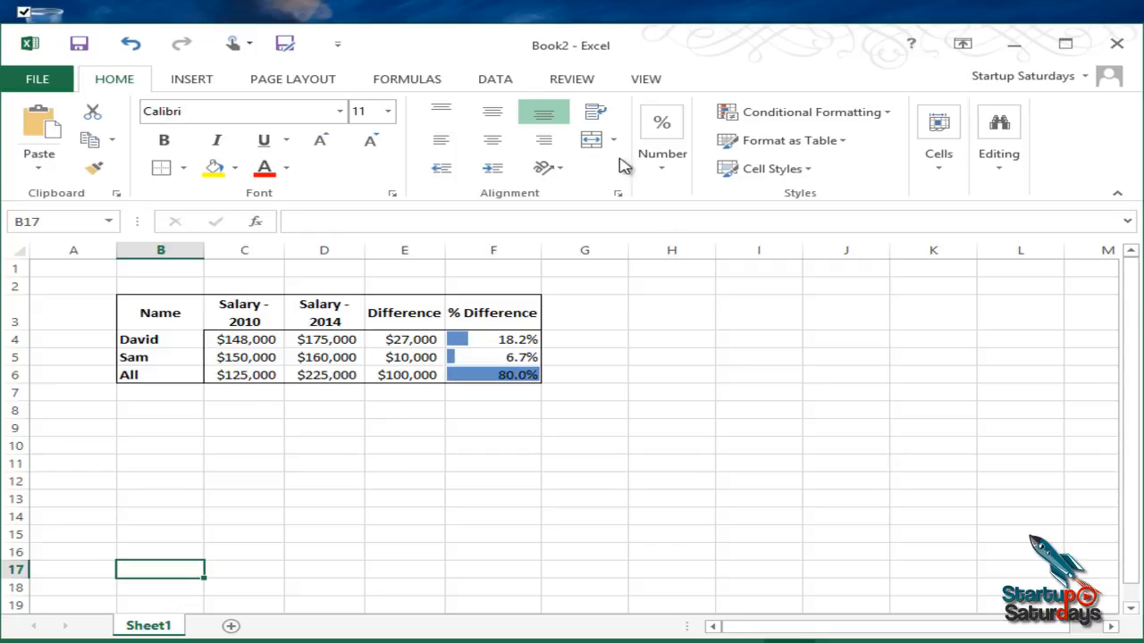
Step: Examine the number format categories in Format Cells for B17, from Accounting, Date and Time through Percentage, Fraction, Scientific, Text, Special and Custom
click(665, 173)
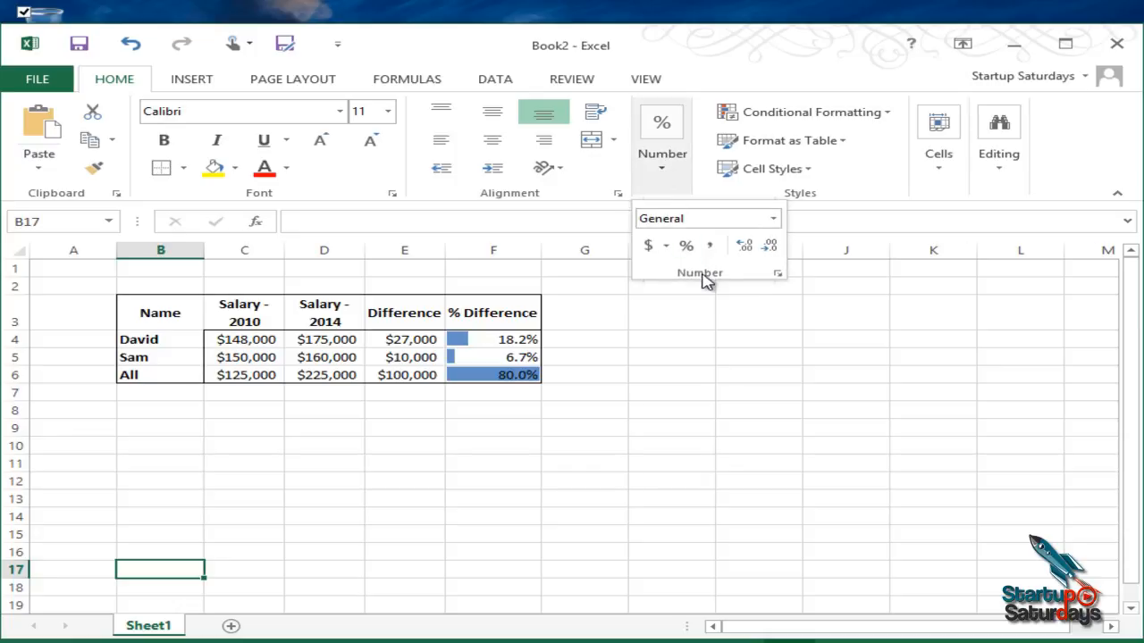
click(777, 275)
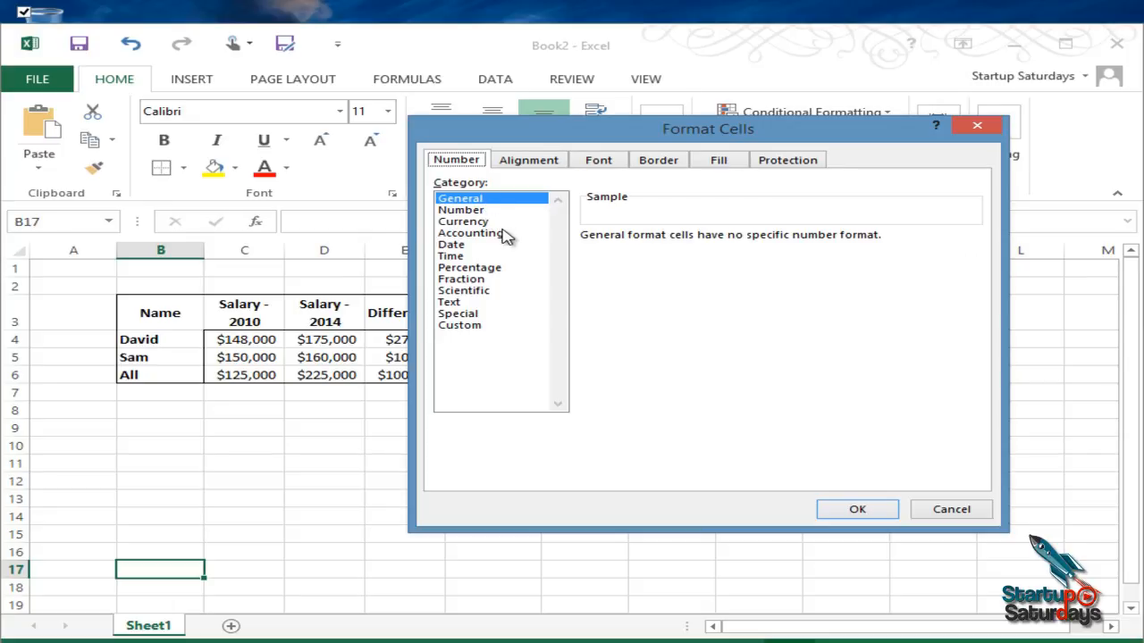
click(464, 245)
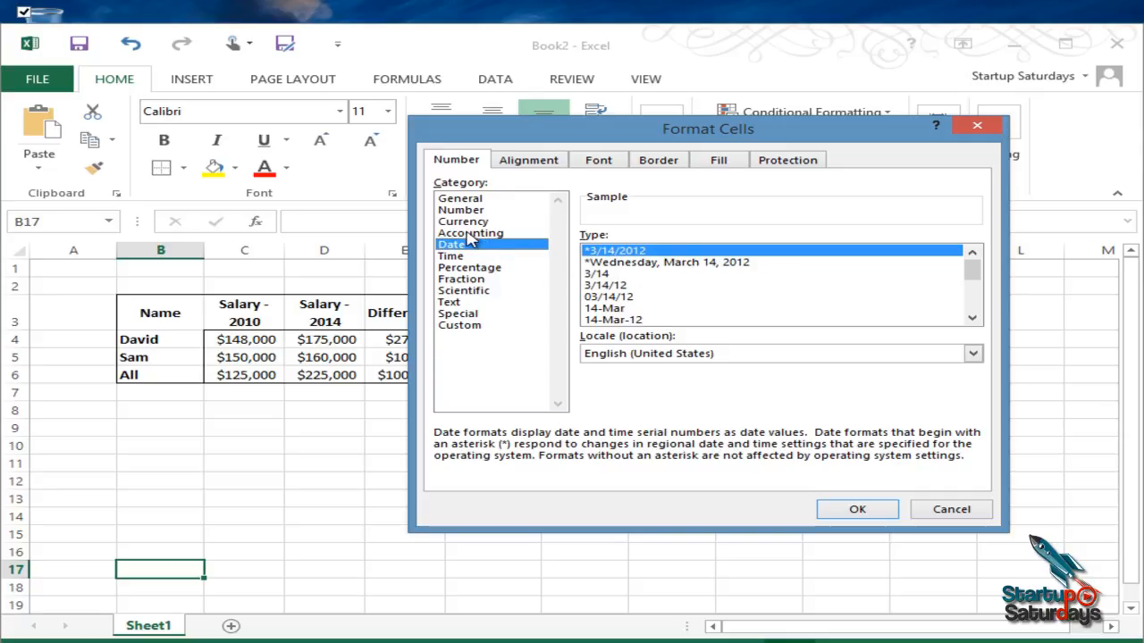
click(472, 233)
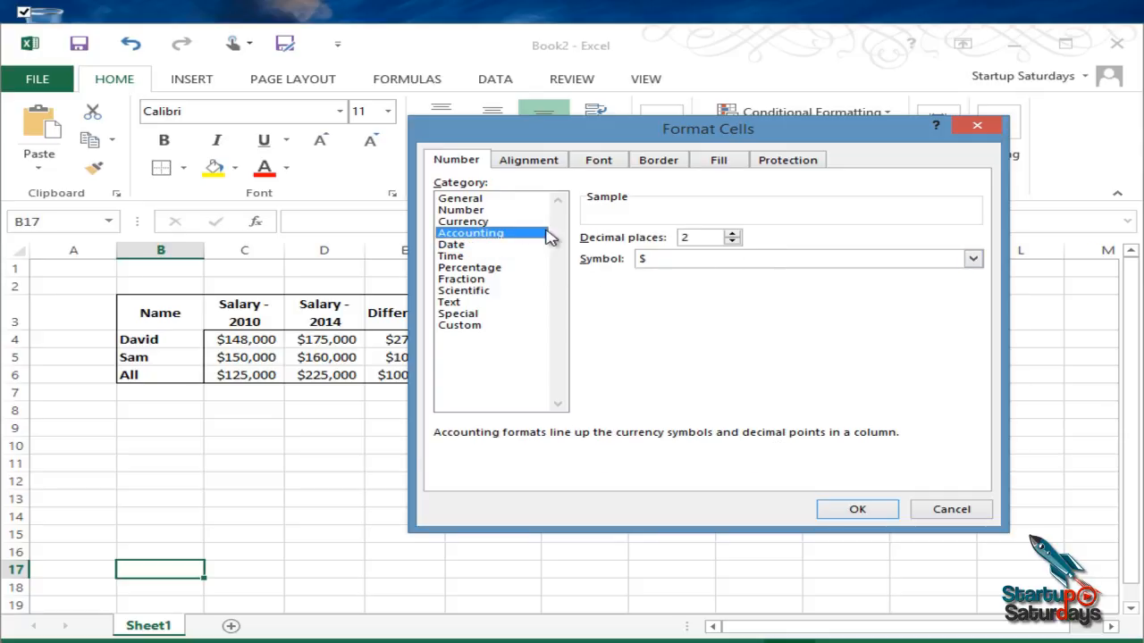
click(501, 257)
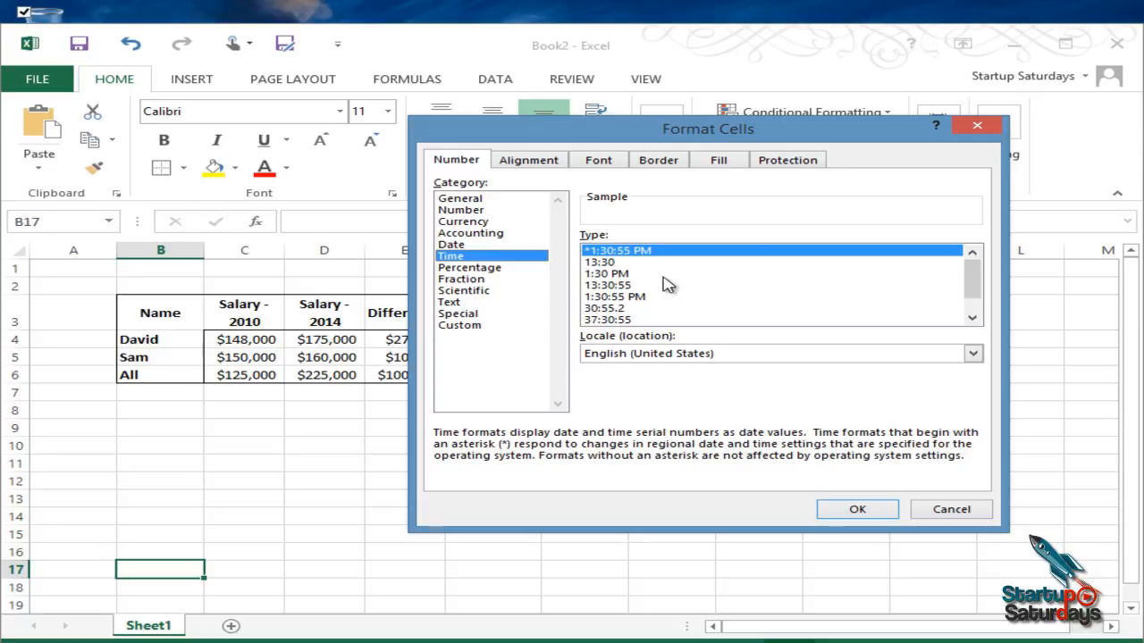
drag(972, 278, 973, 293)
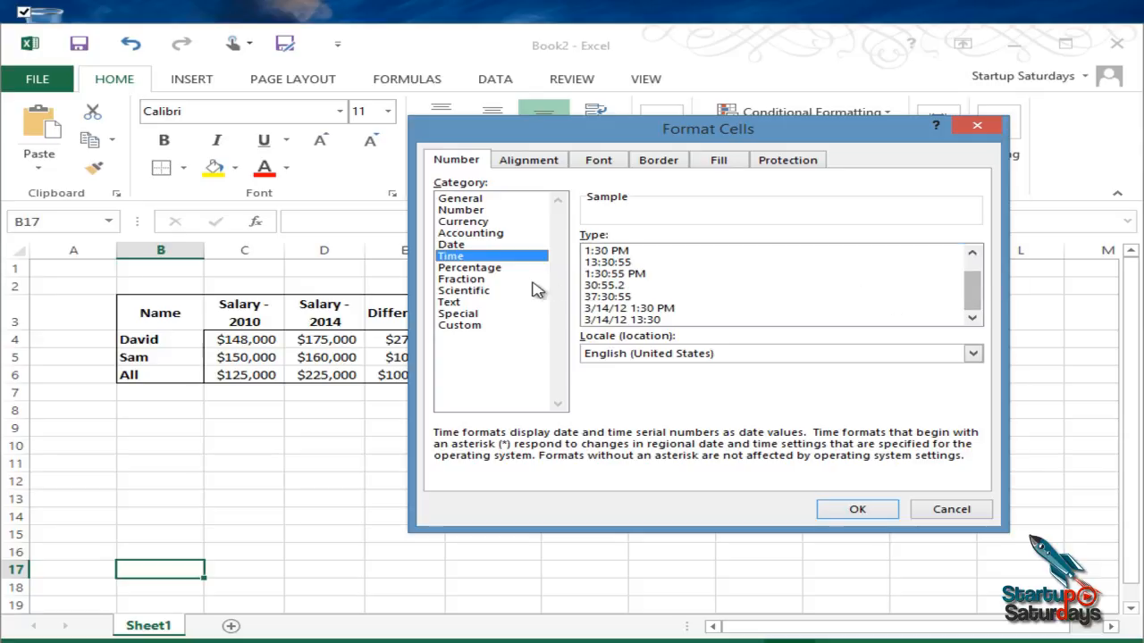
click(504, 268)
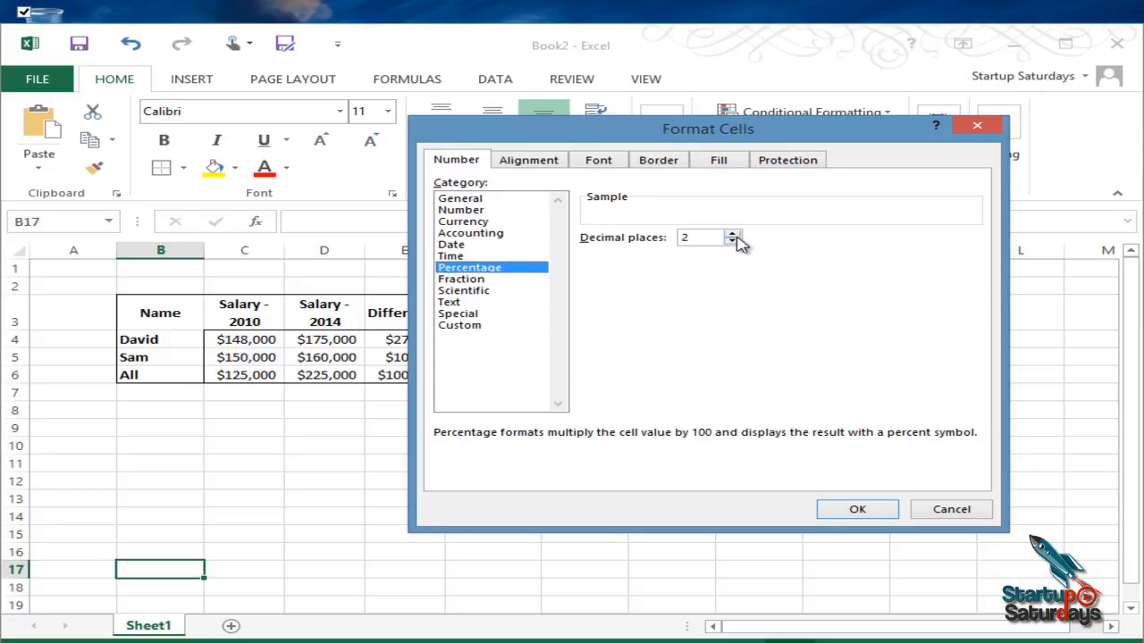
click(496, 281)
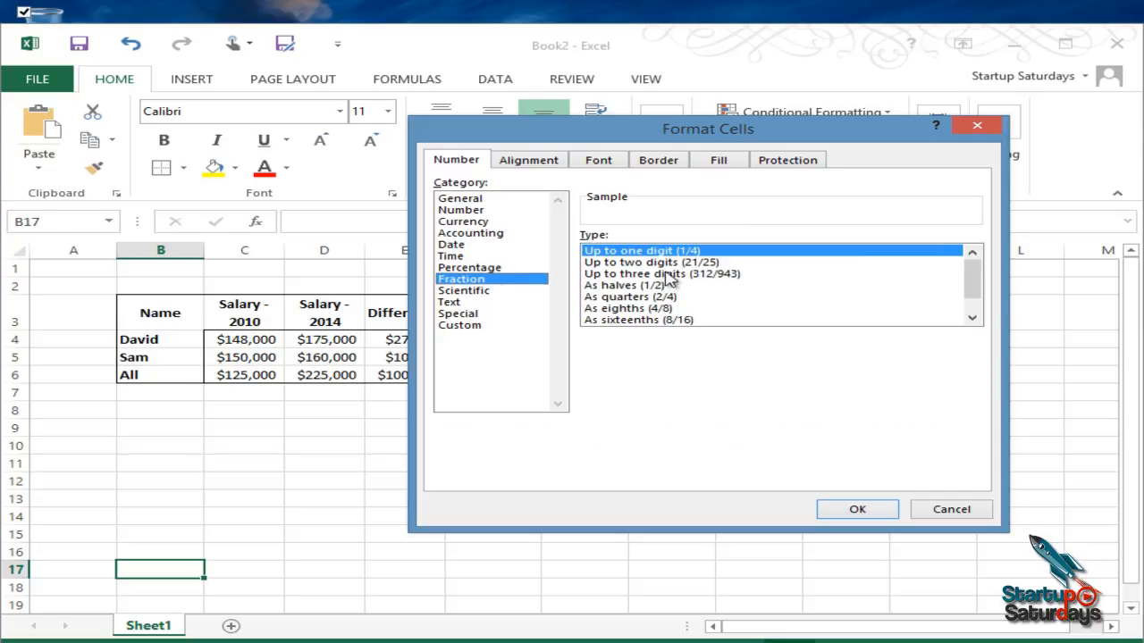
click(494, 292)
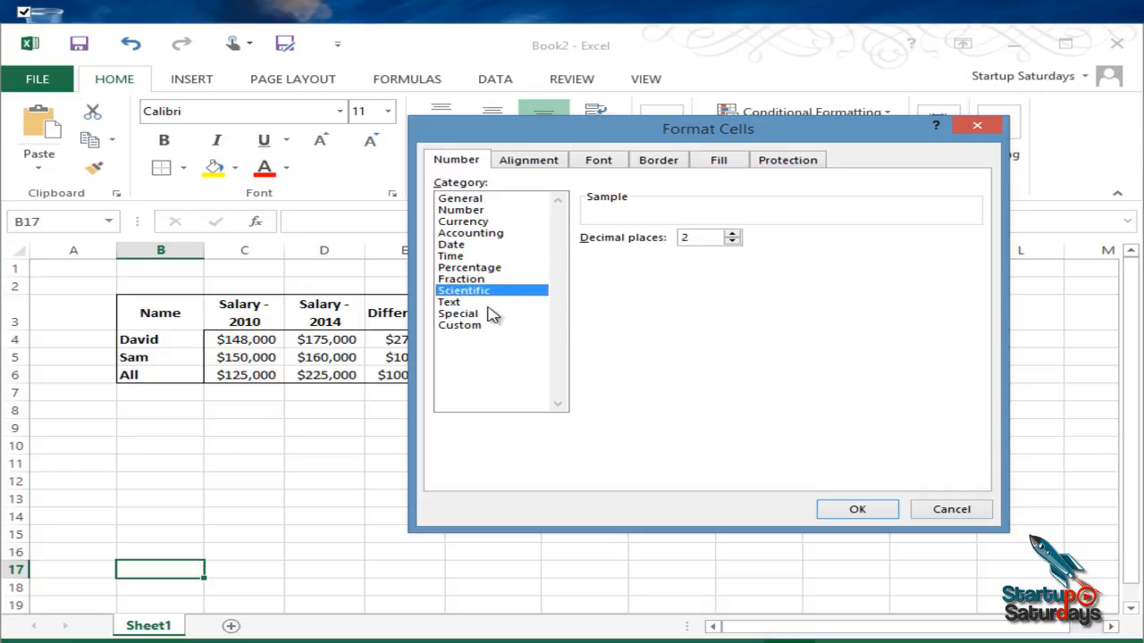
click(487, 304)
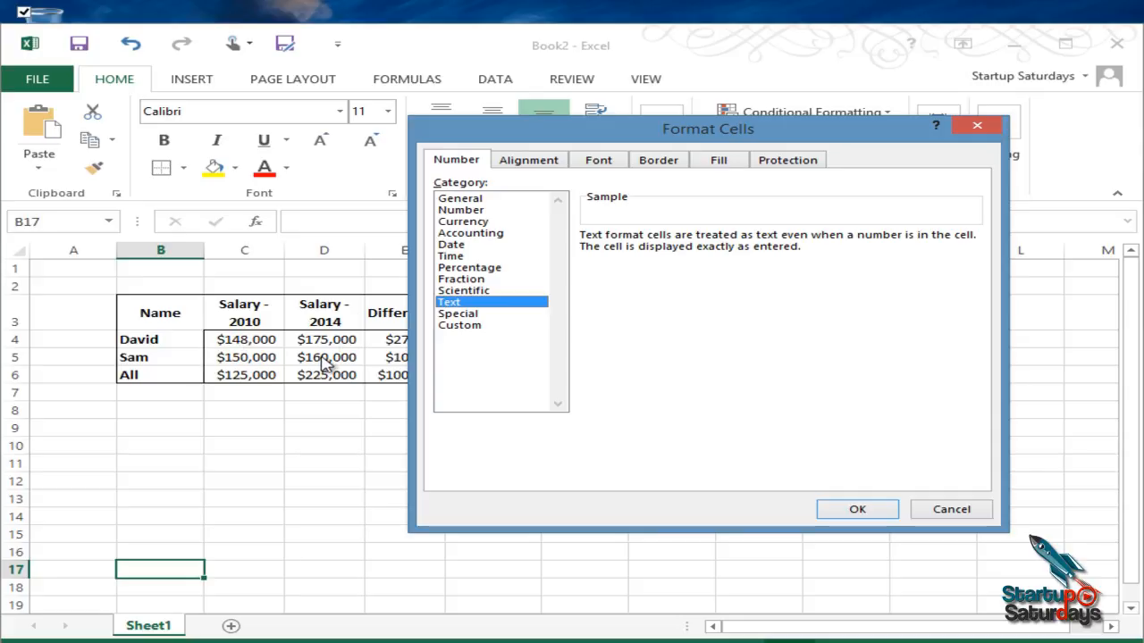
click(506, 318)
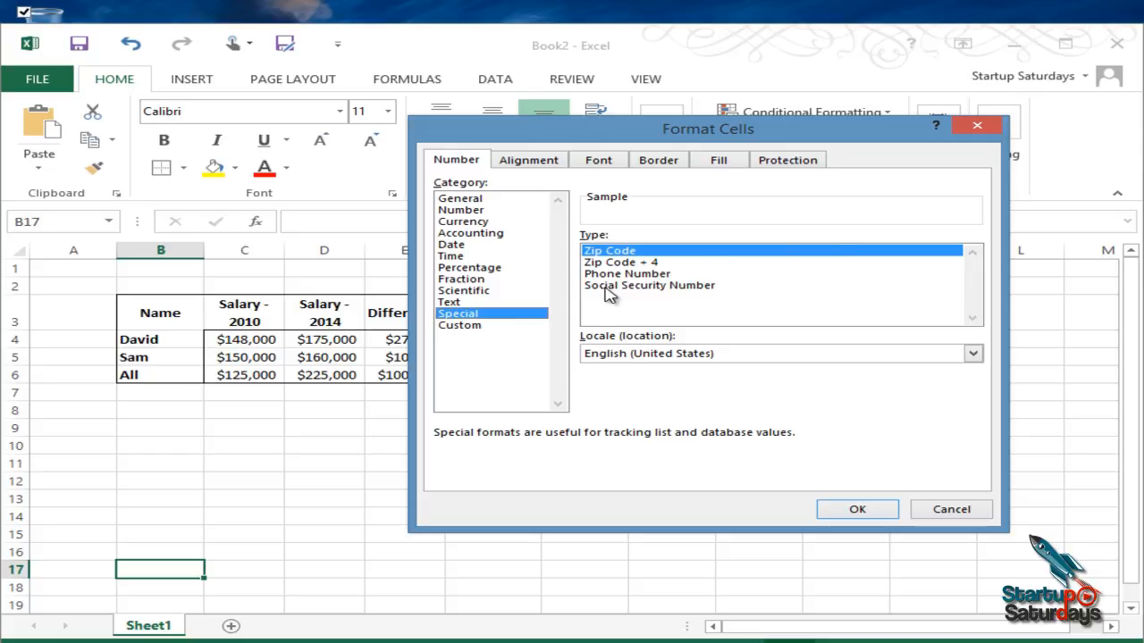
click(479, 331)
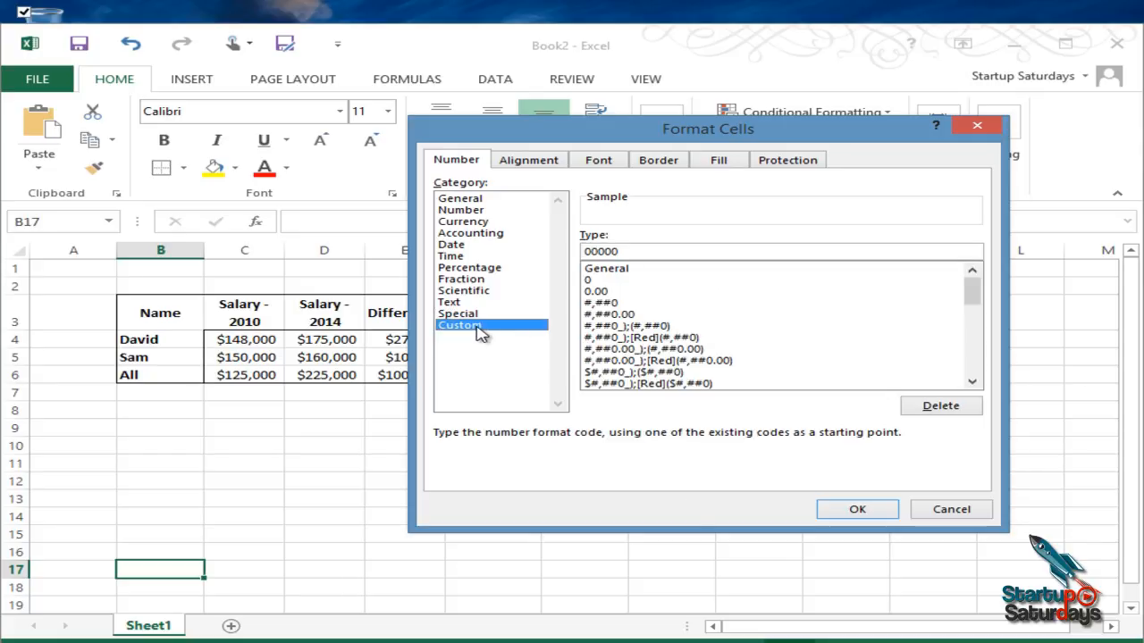